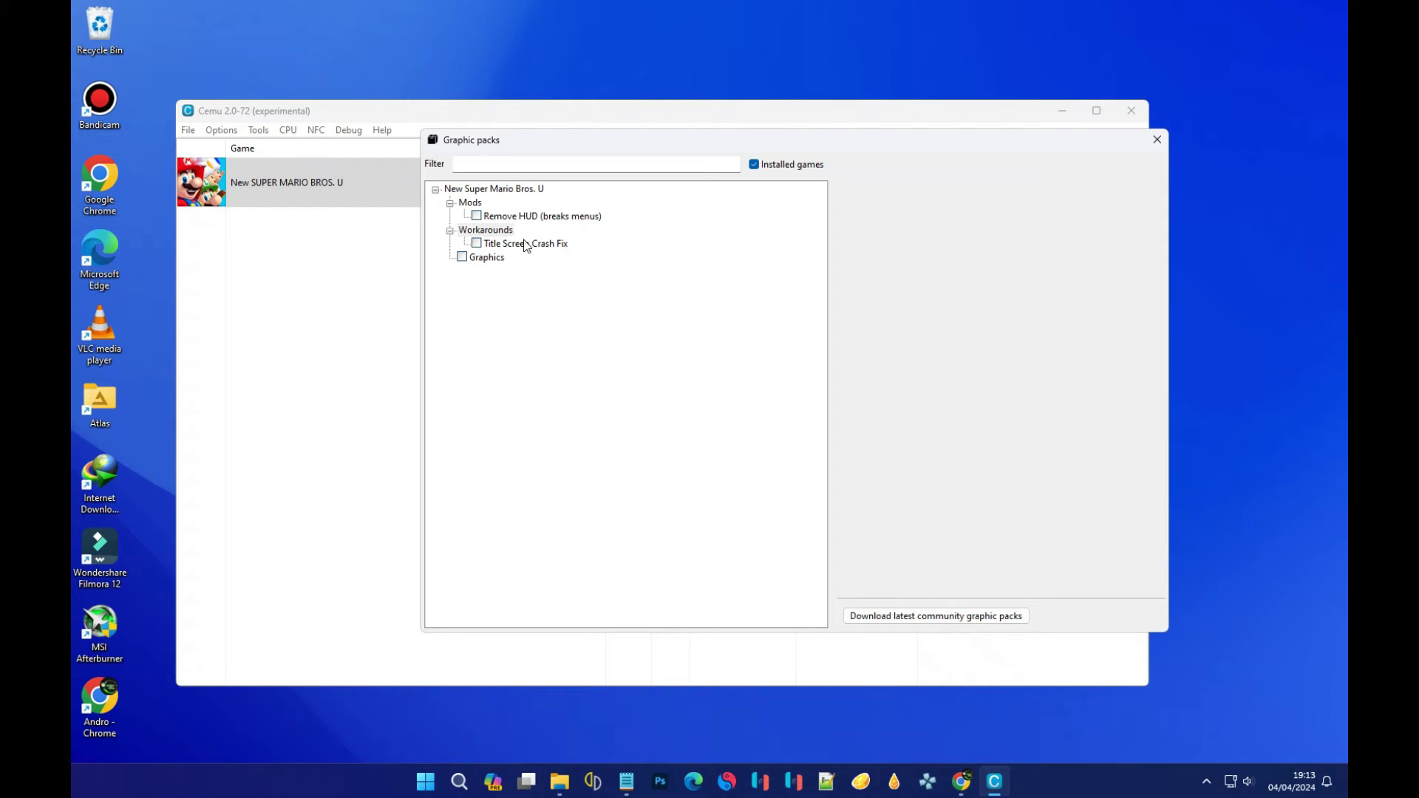
# Enable the New Super Mario Bros. U Graphics pack at 1280x720 with Medium shadow and blur quality.
pyautogui.click(462, 258)
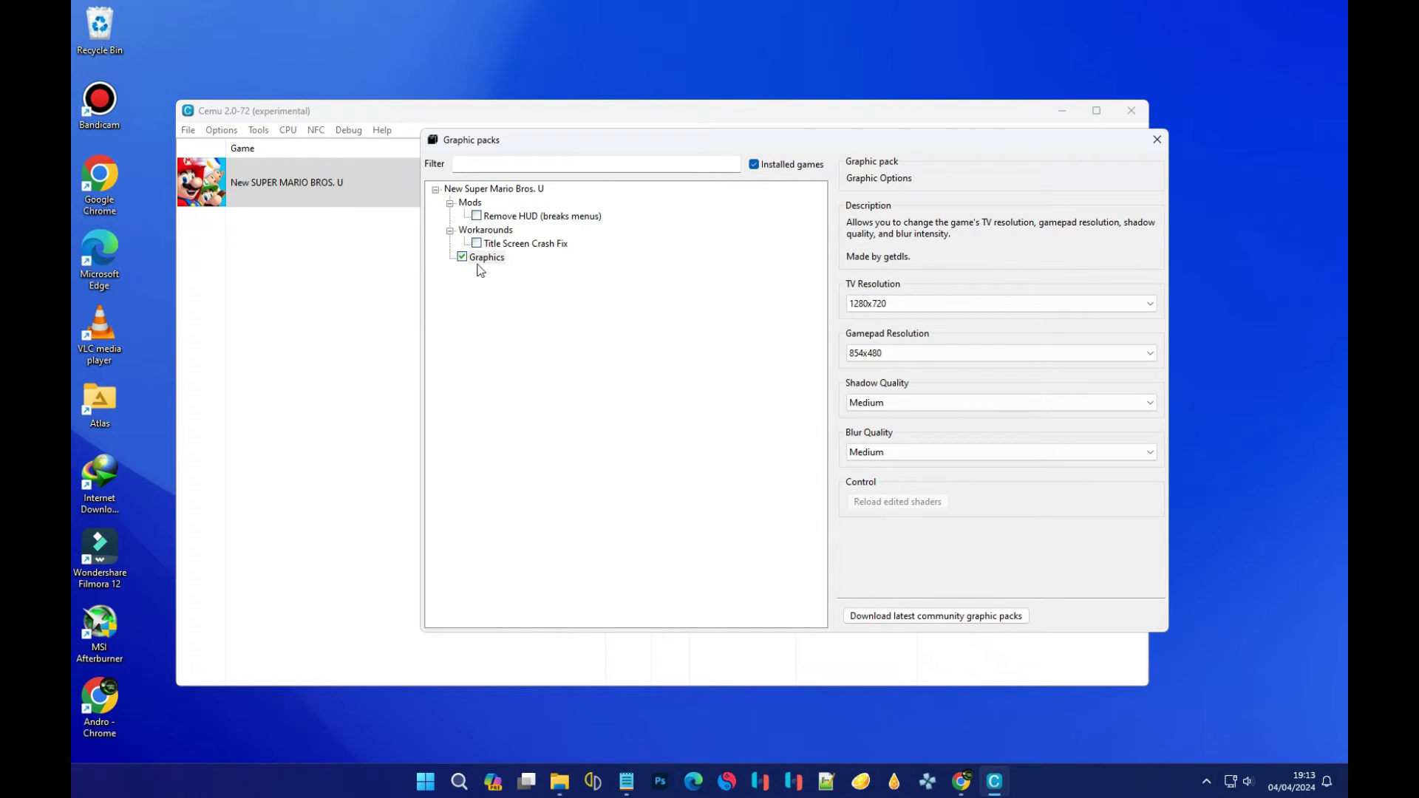
pyautogui.click(1106, 306)
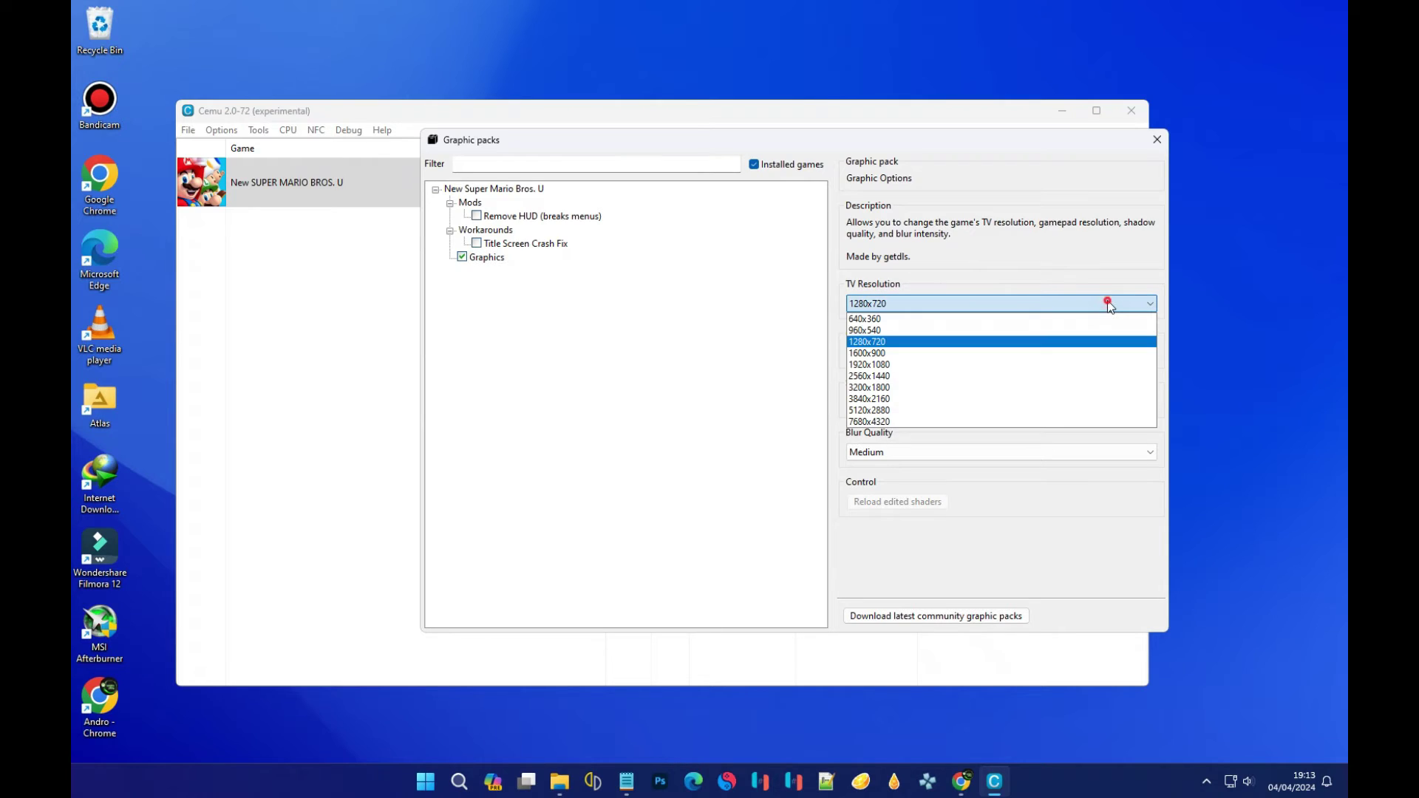
pyautogui.click(890, 399)
pyautogui.click(1057, 303)
pyautogui.click(914, 346)
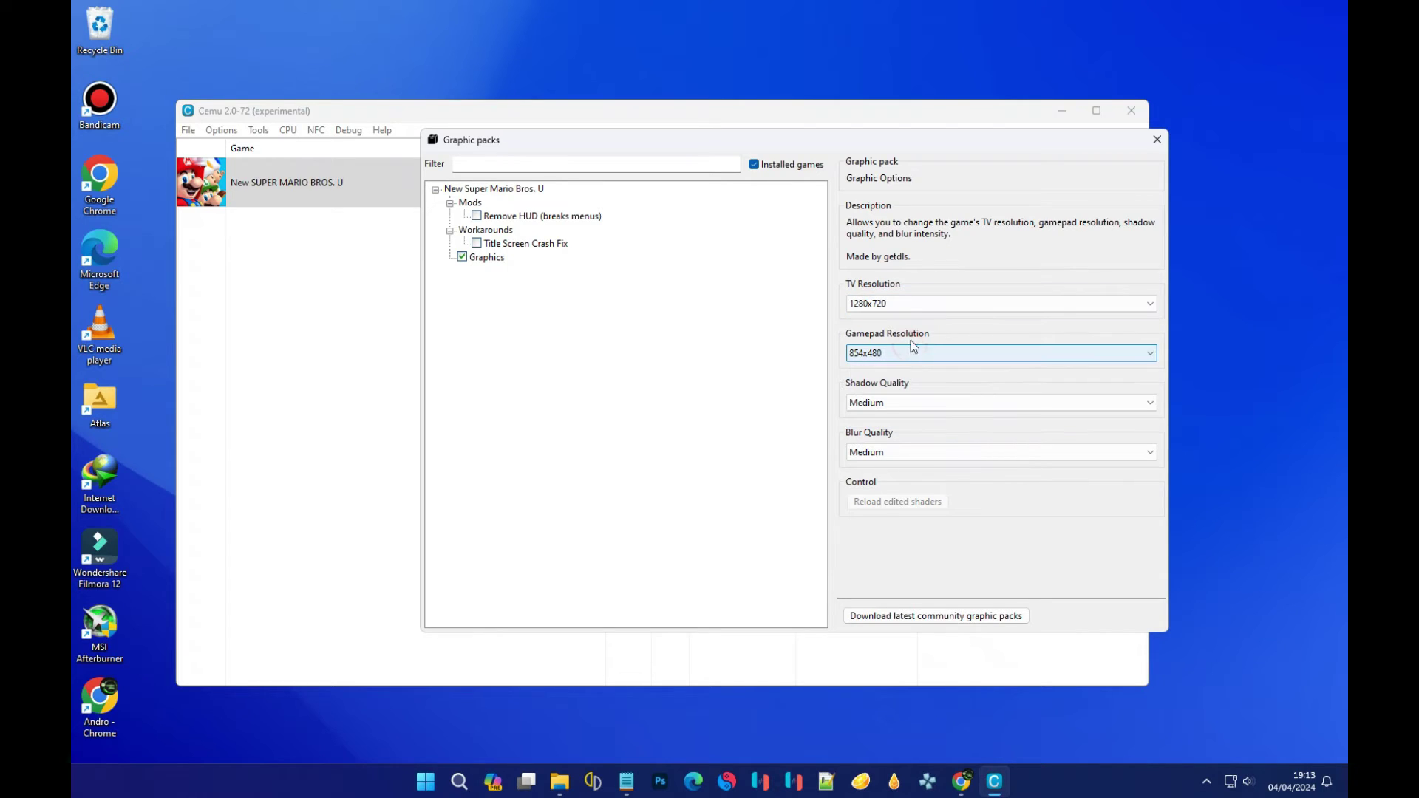
pyautogui.click(924, 295)
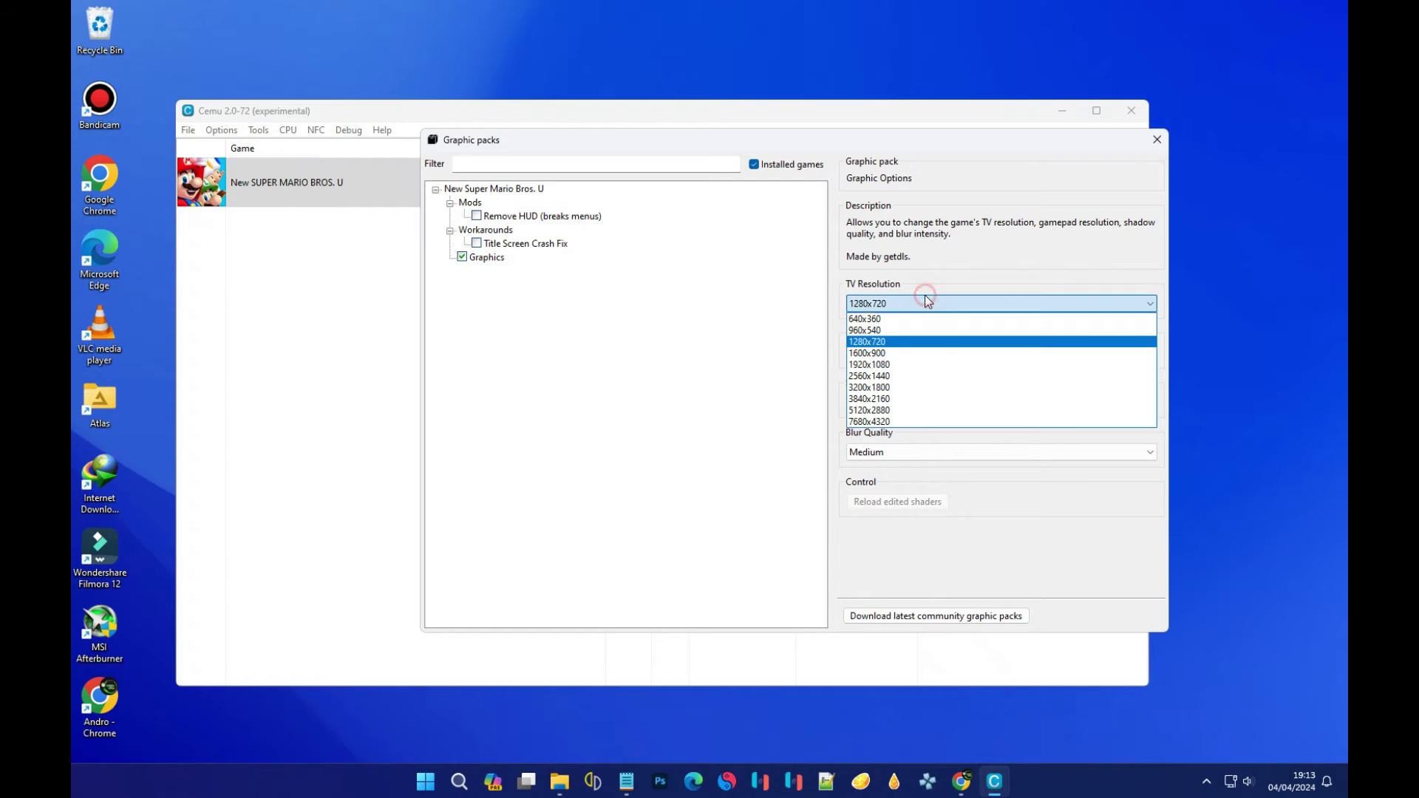
pyautogui.click(888, 344)
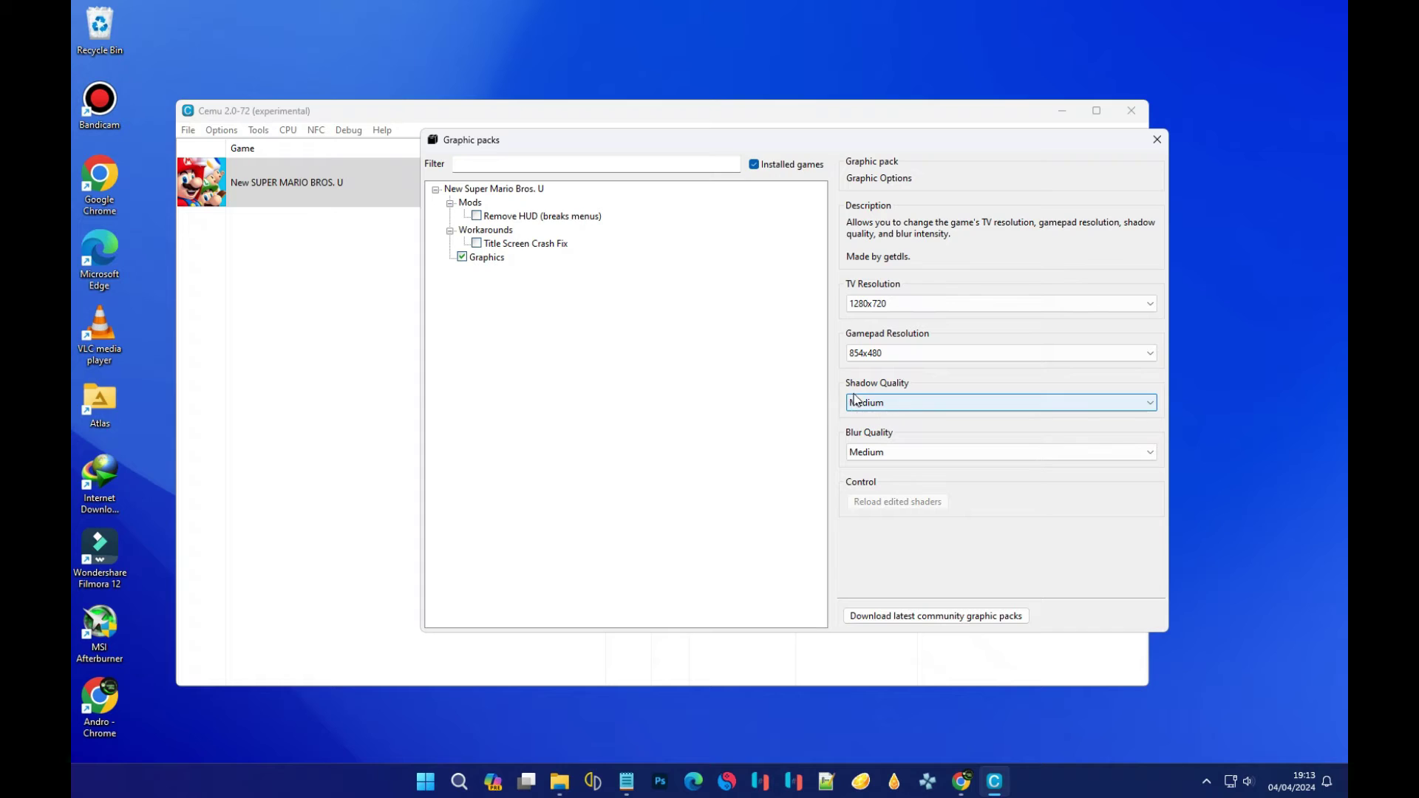
pyautogui.click(949, 397)
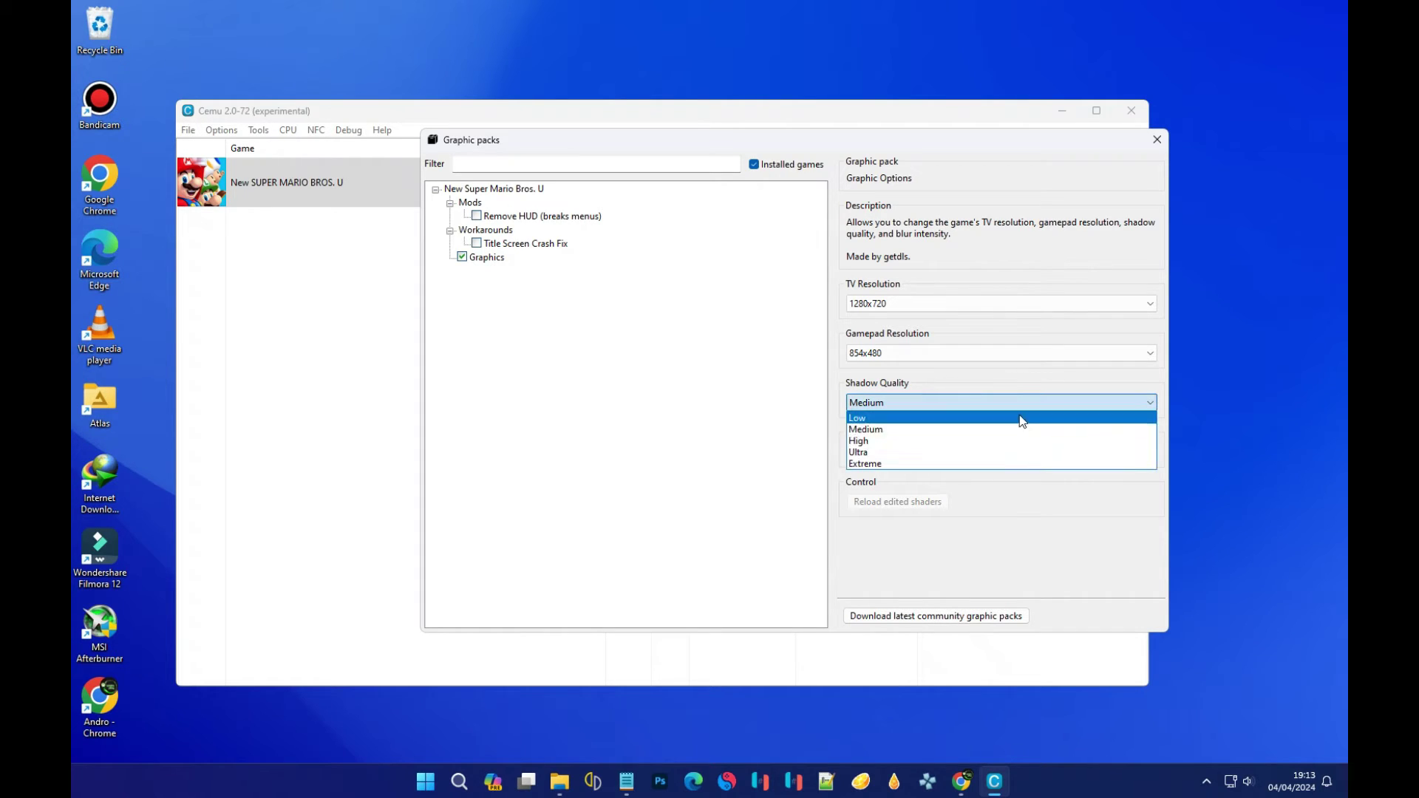
pyautogui.click(923, 430)
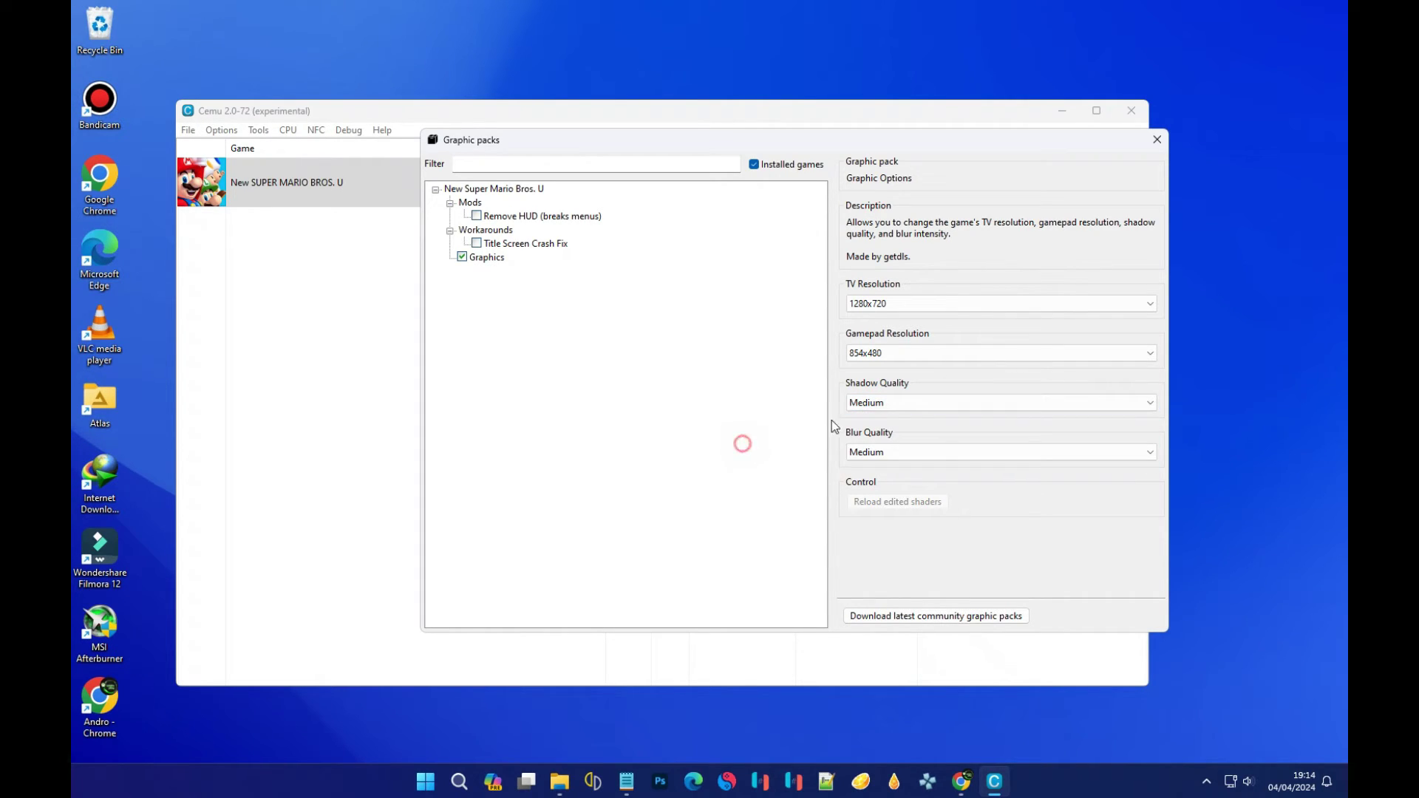
pyautogui.click(922, 446)
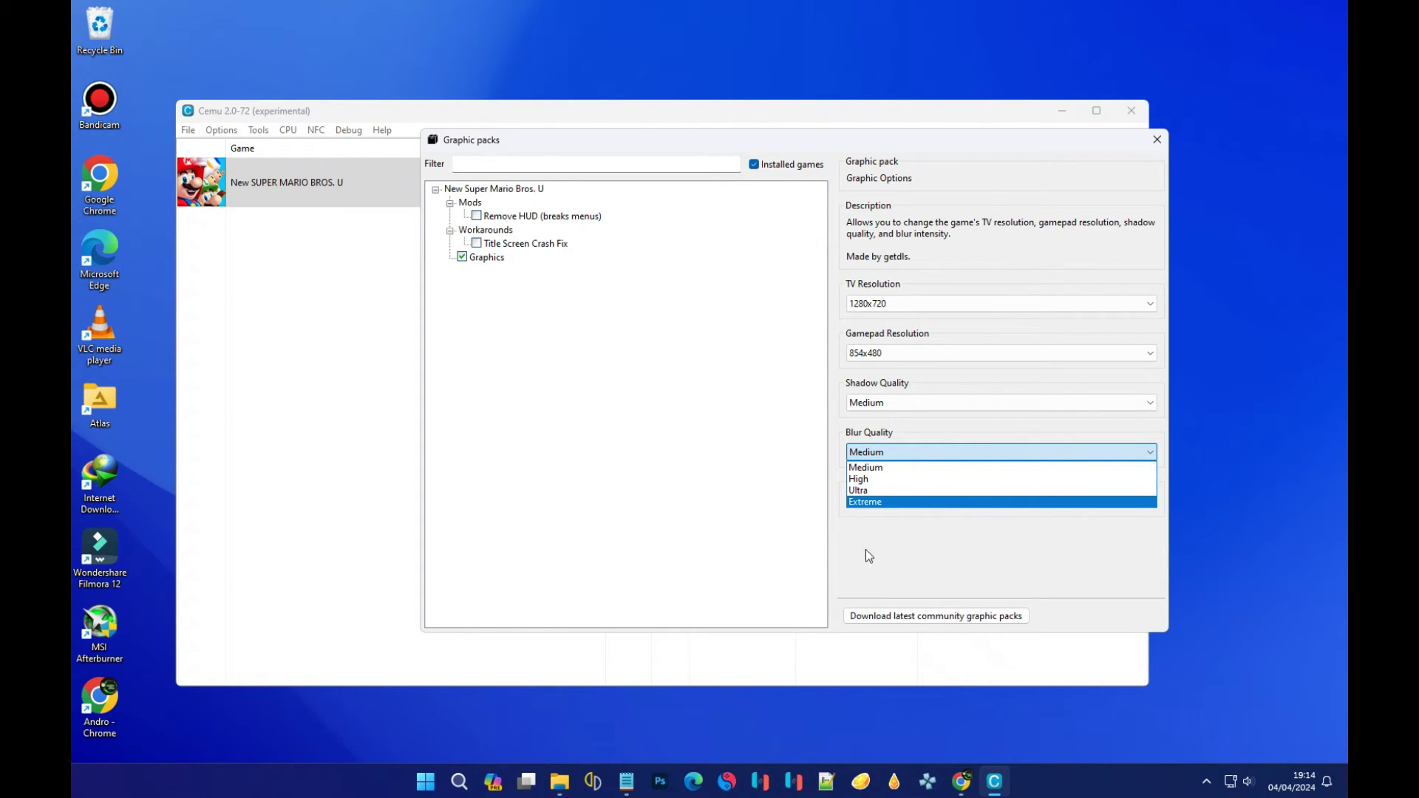
pyautogui.click(883, 521)
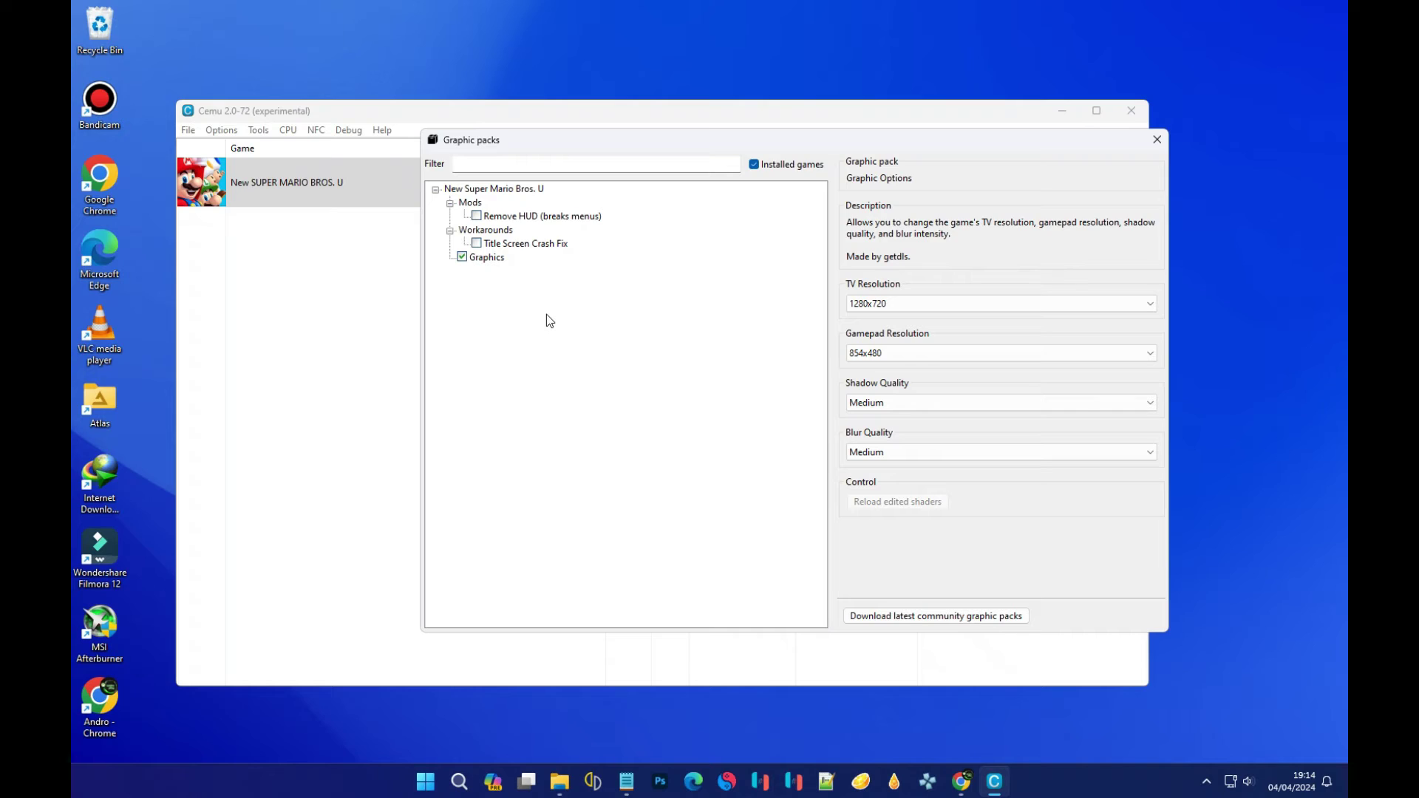
# Close the graphic packs window and launch New SUPER MARIO BROS. U from the game list.
pyautogui.click(1155, 142)
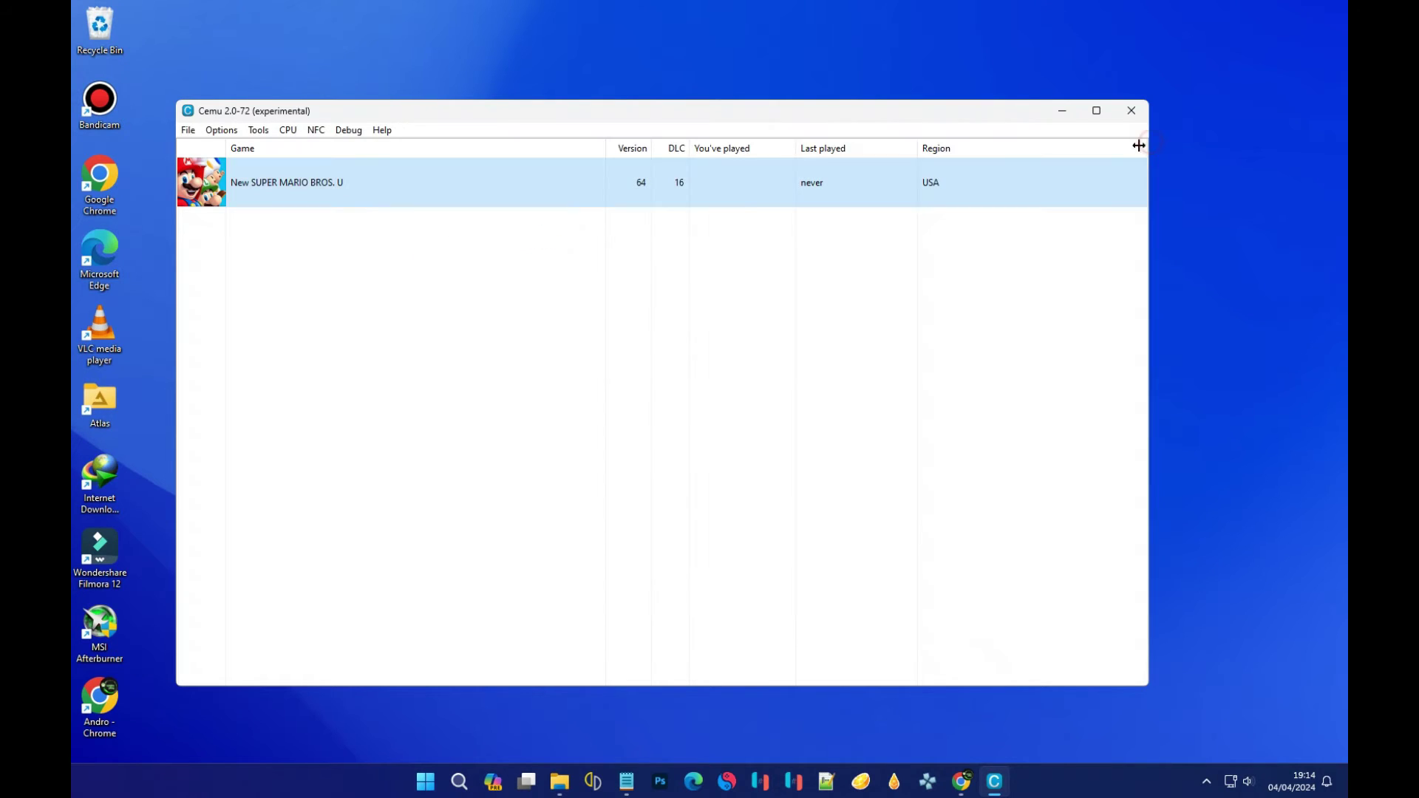
pyautogui.rightClick(999, 774)
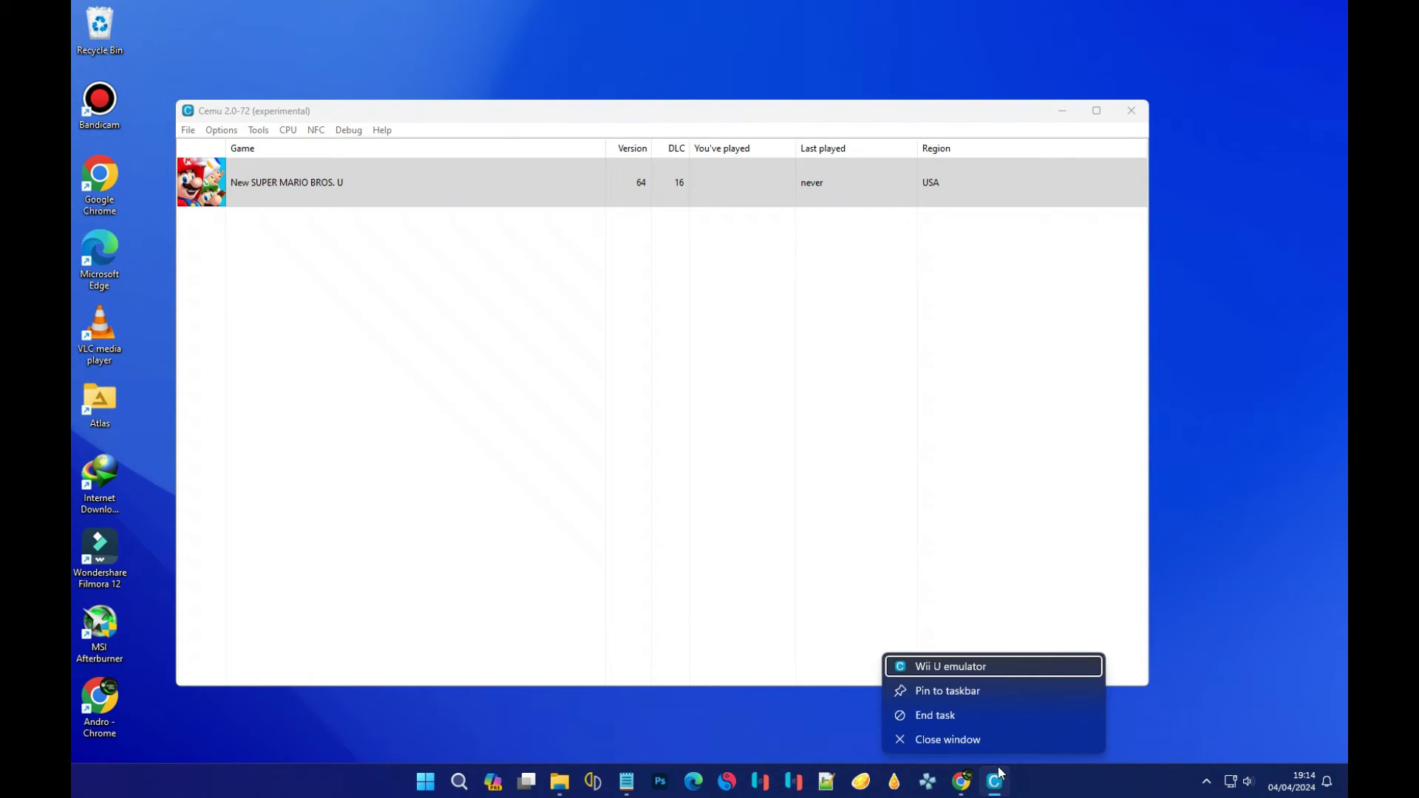
pyautogui.click(934, 694)
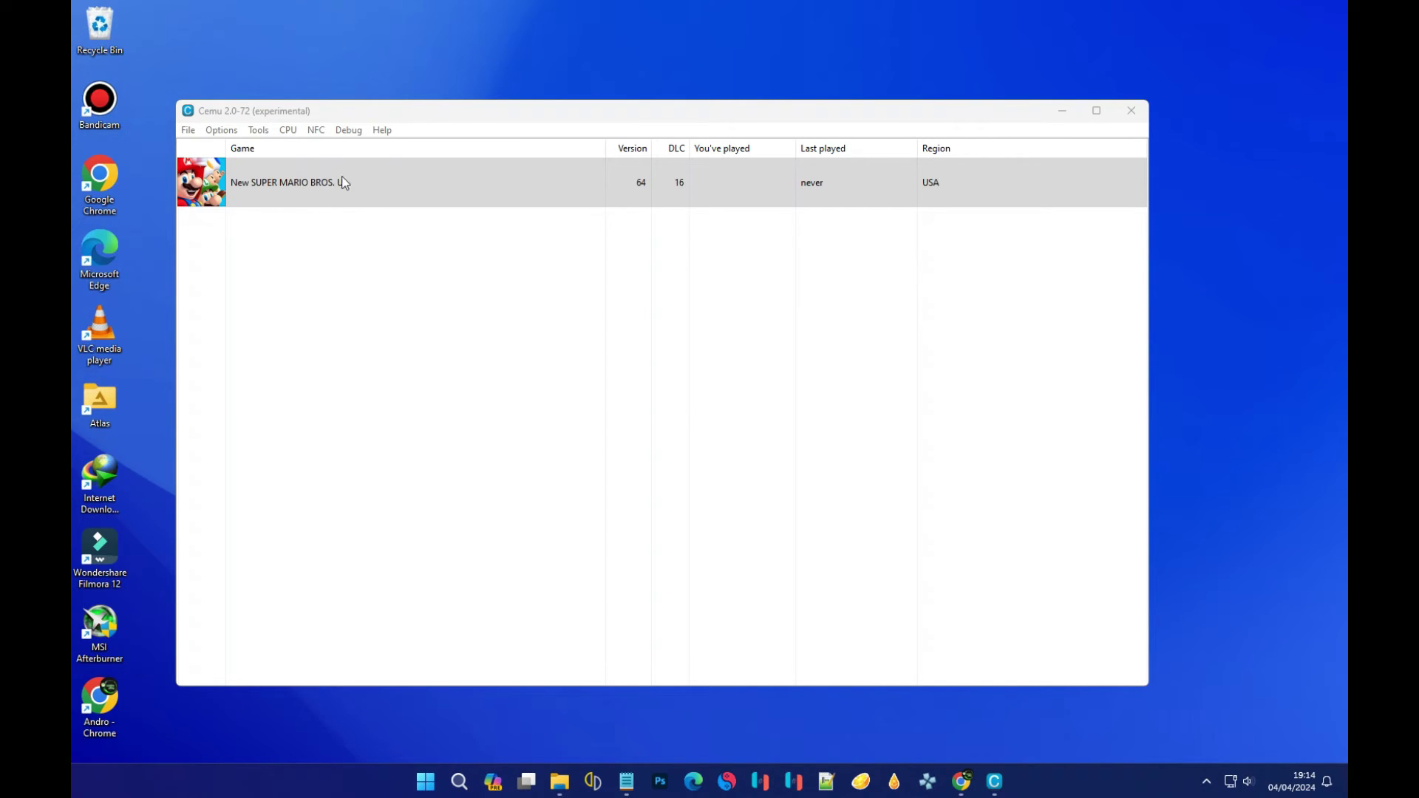
pyautogui.click(320, 190)
pyautogui.doubleClick(322, 190)
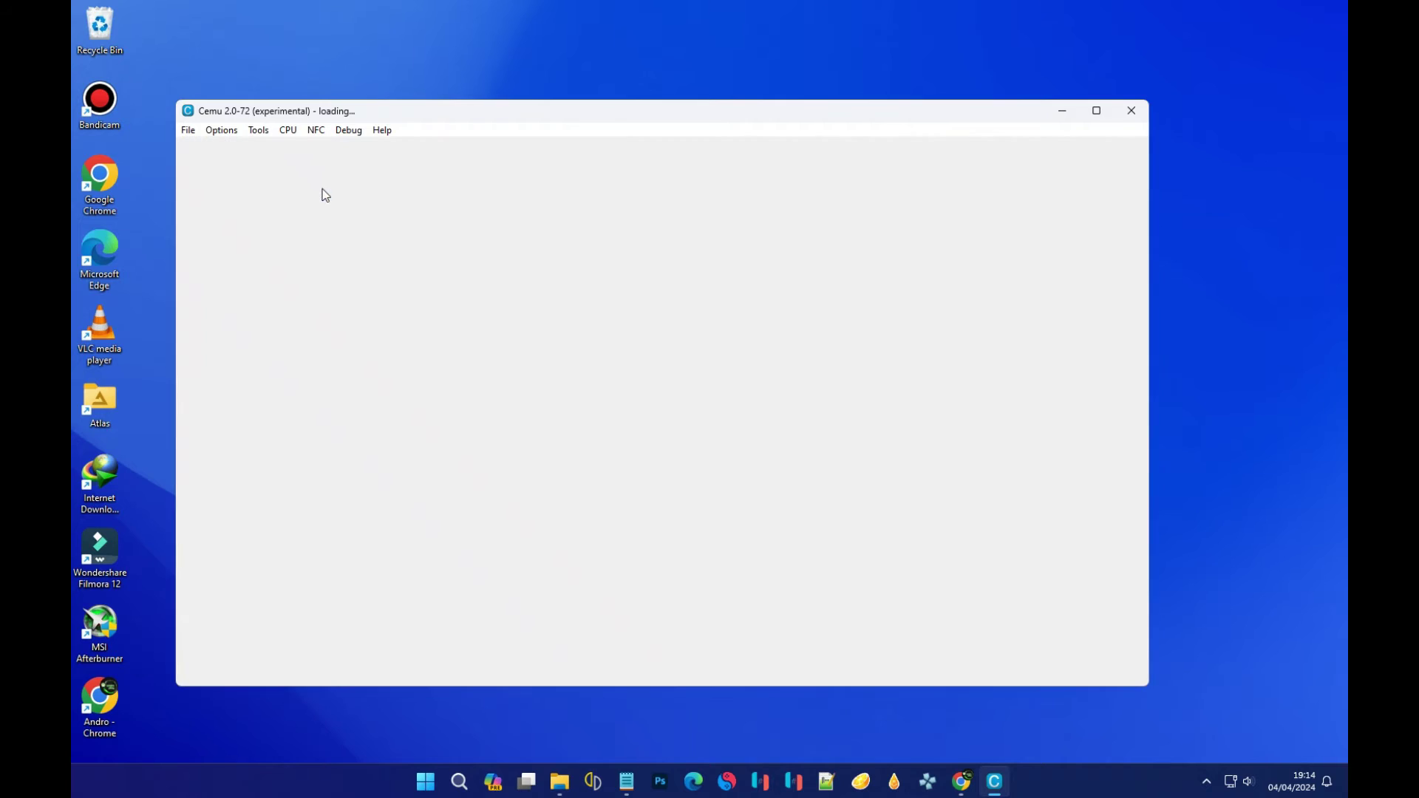
pyautogui.moveTo(759, 7)
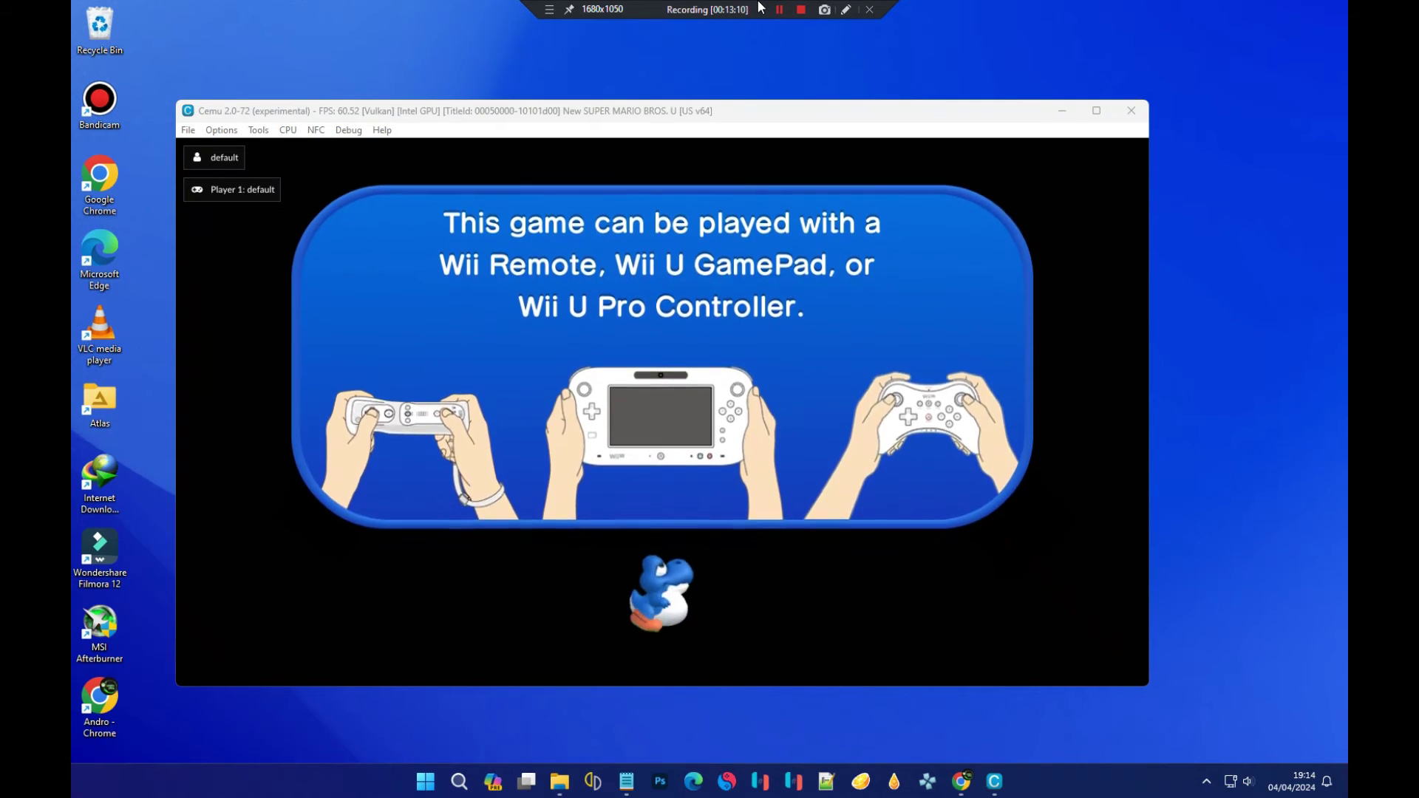
# Acknowledge the save data notice, decline SpotPass with Cancel, and continue past the title screen.
pyautogui.press('Return')
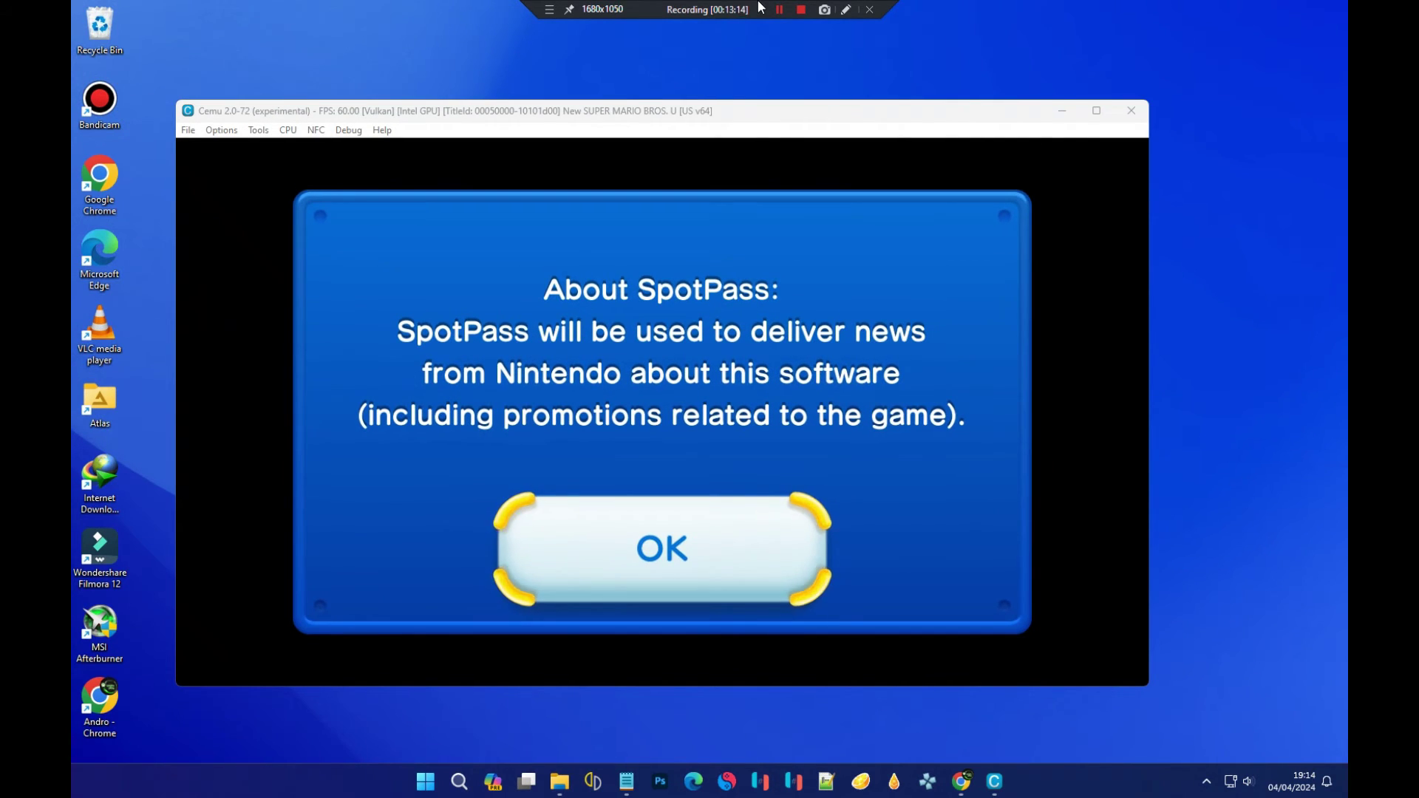
pyautogui.press('Return')
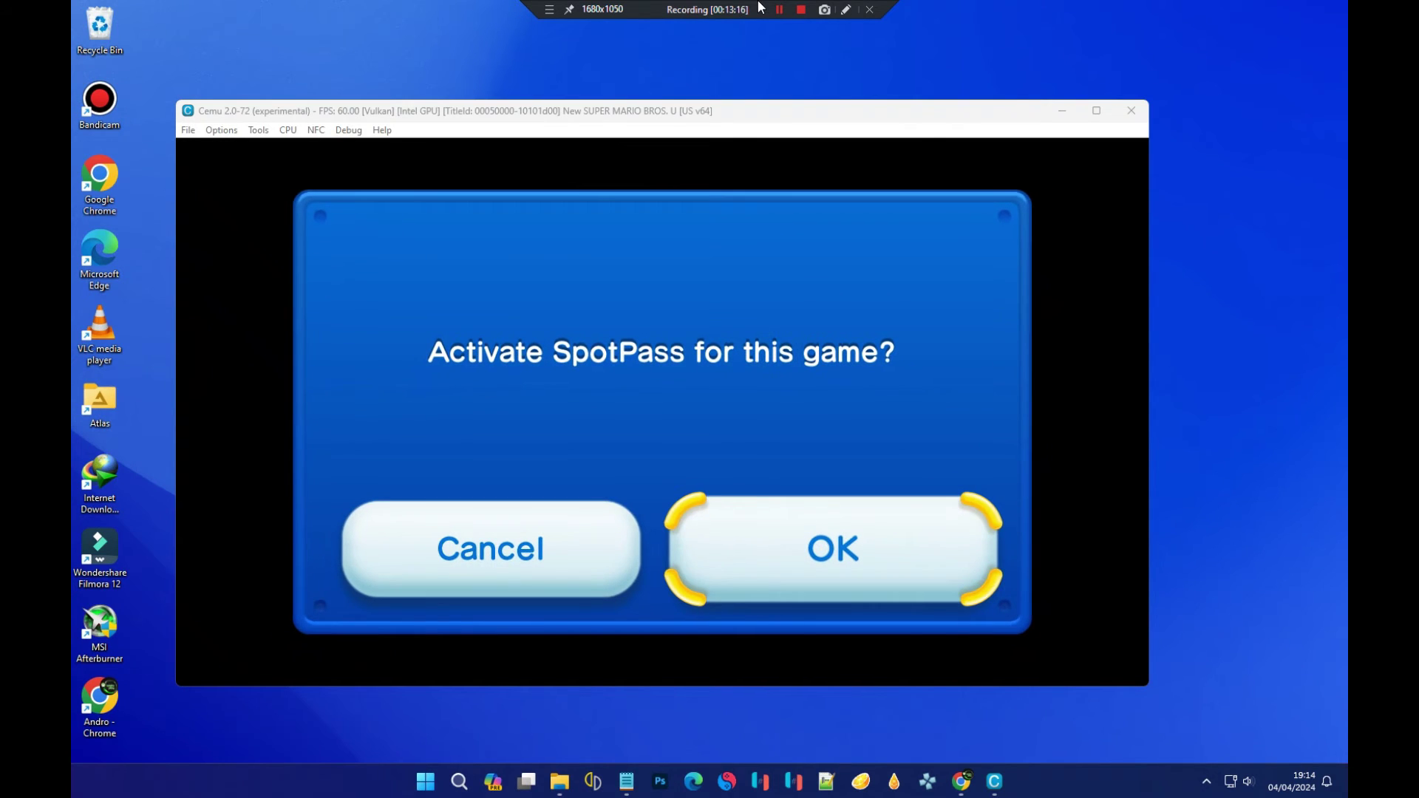
pyautogui.press('Left')
pyautogui.press('Return')
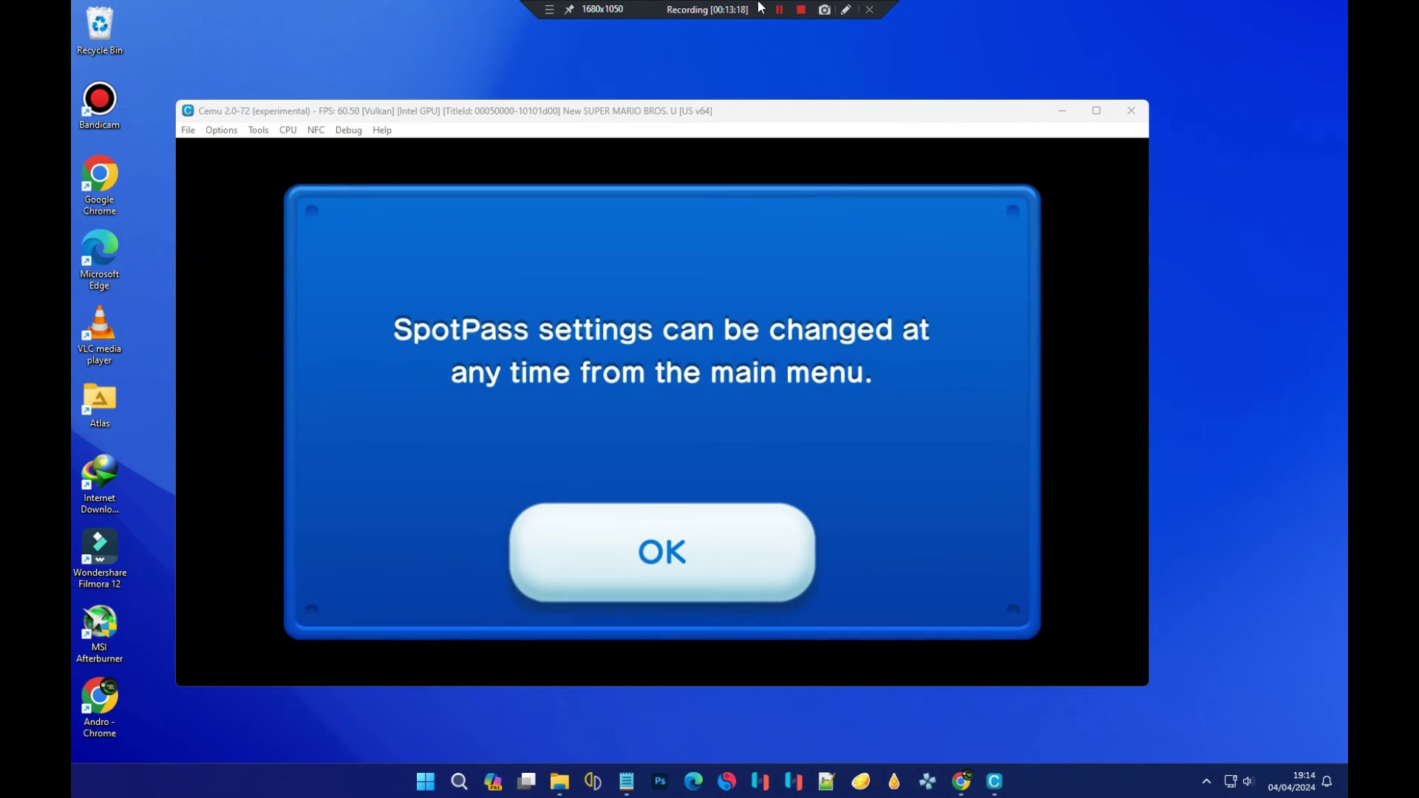
pyautogui.press('Return')
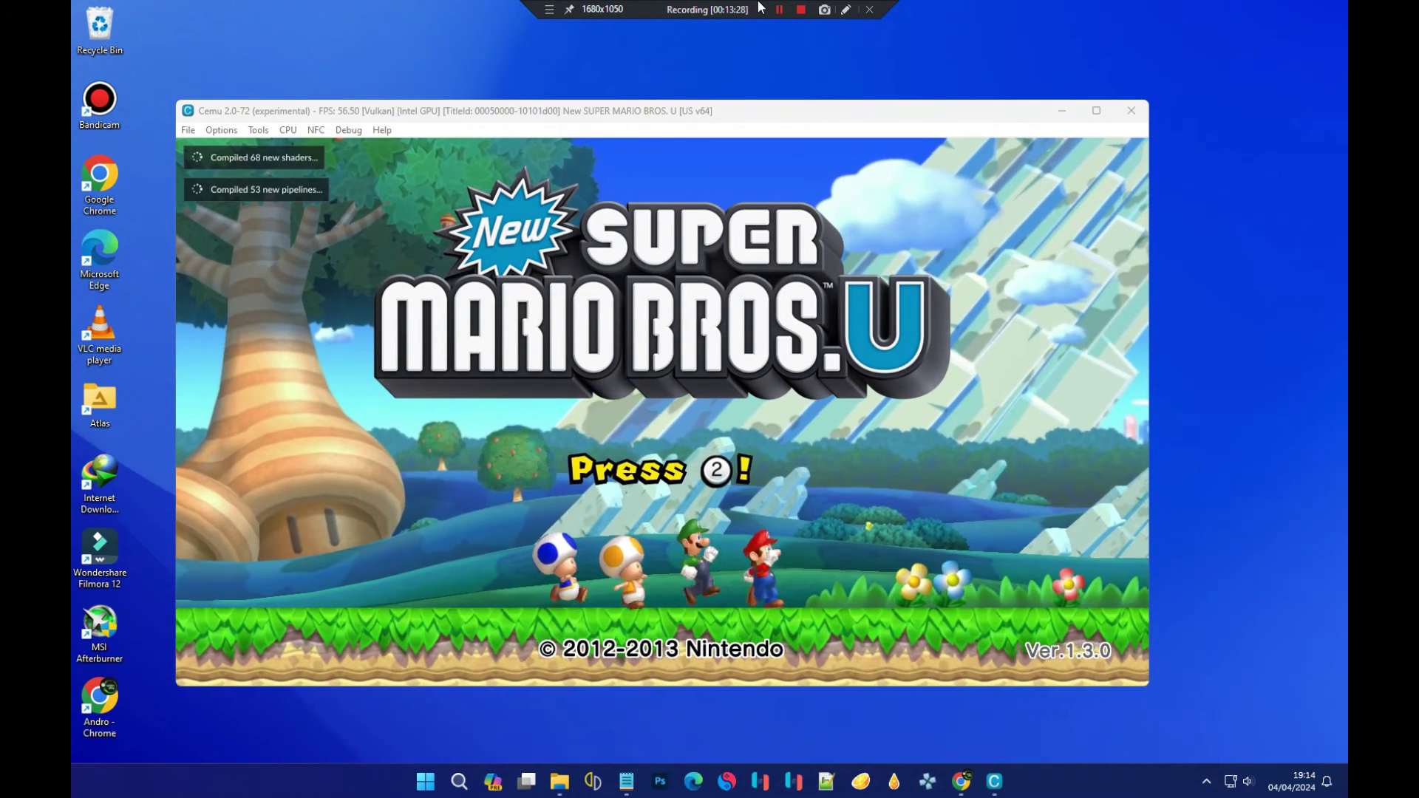
pyautogui.press('Return')
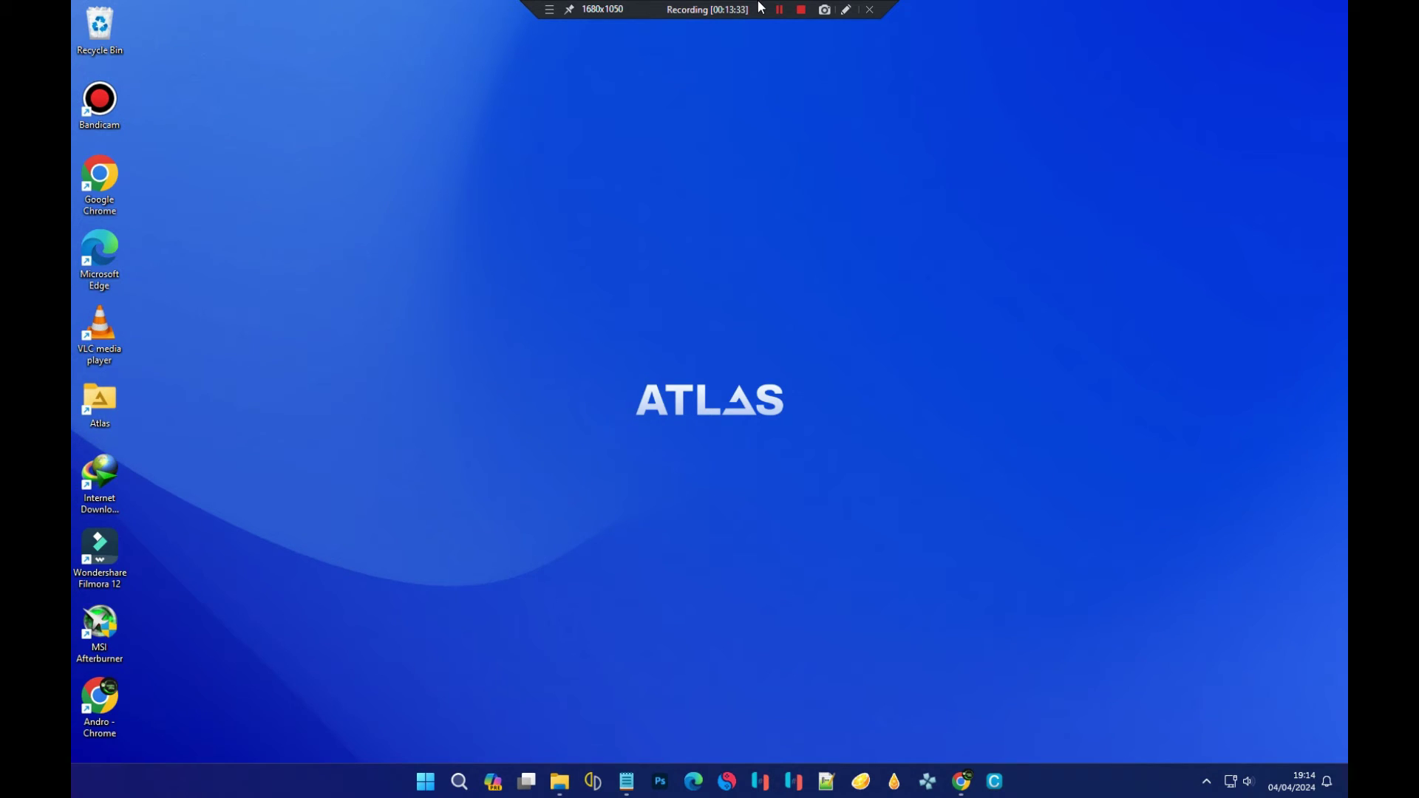
# Return to the Cemu game list, select New Super Mario Bros. U and open its graphic packs.
pyautogui.click(994, 782)
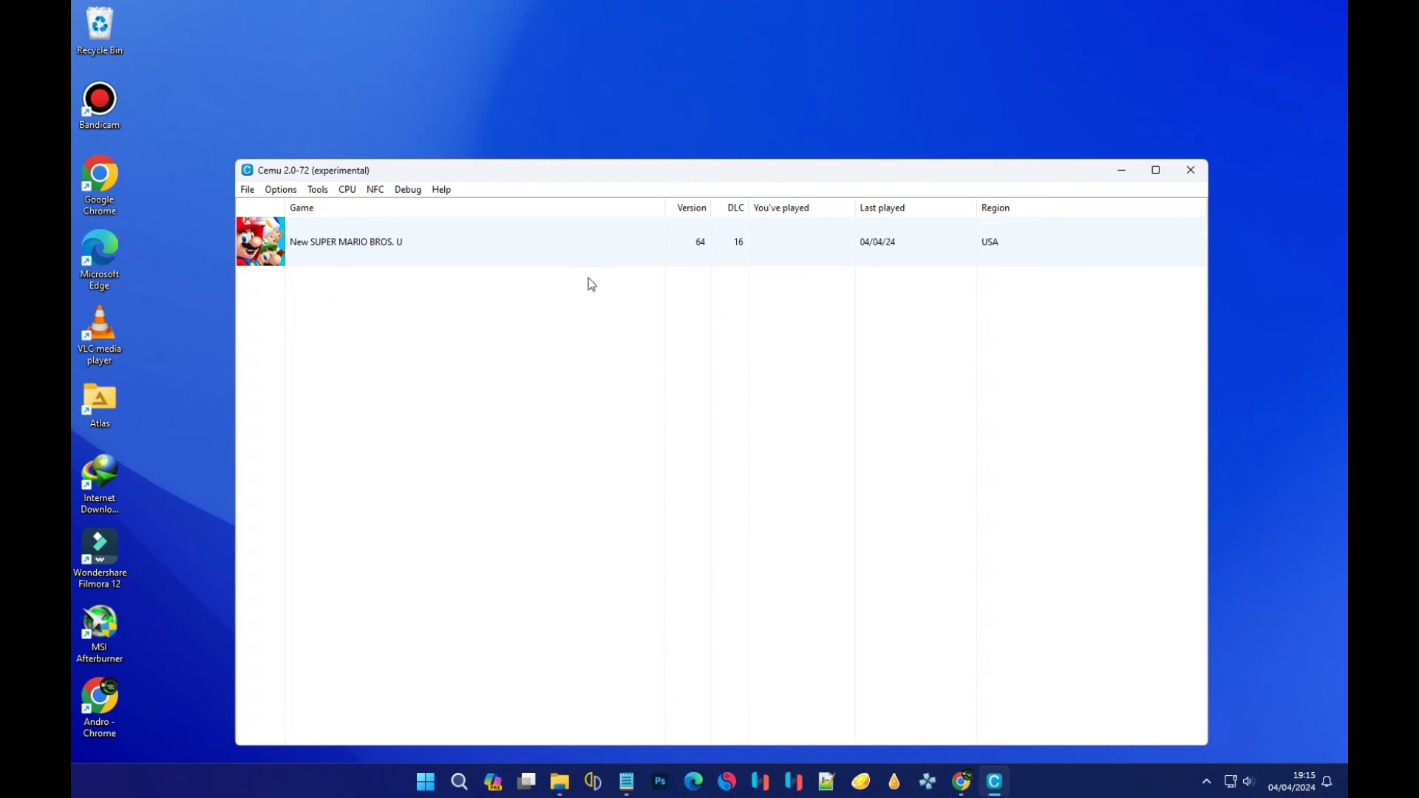
pyautogui.click(372, 254)
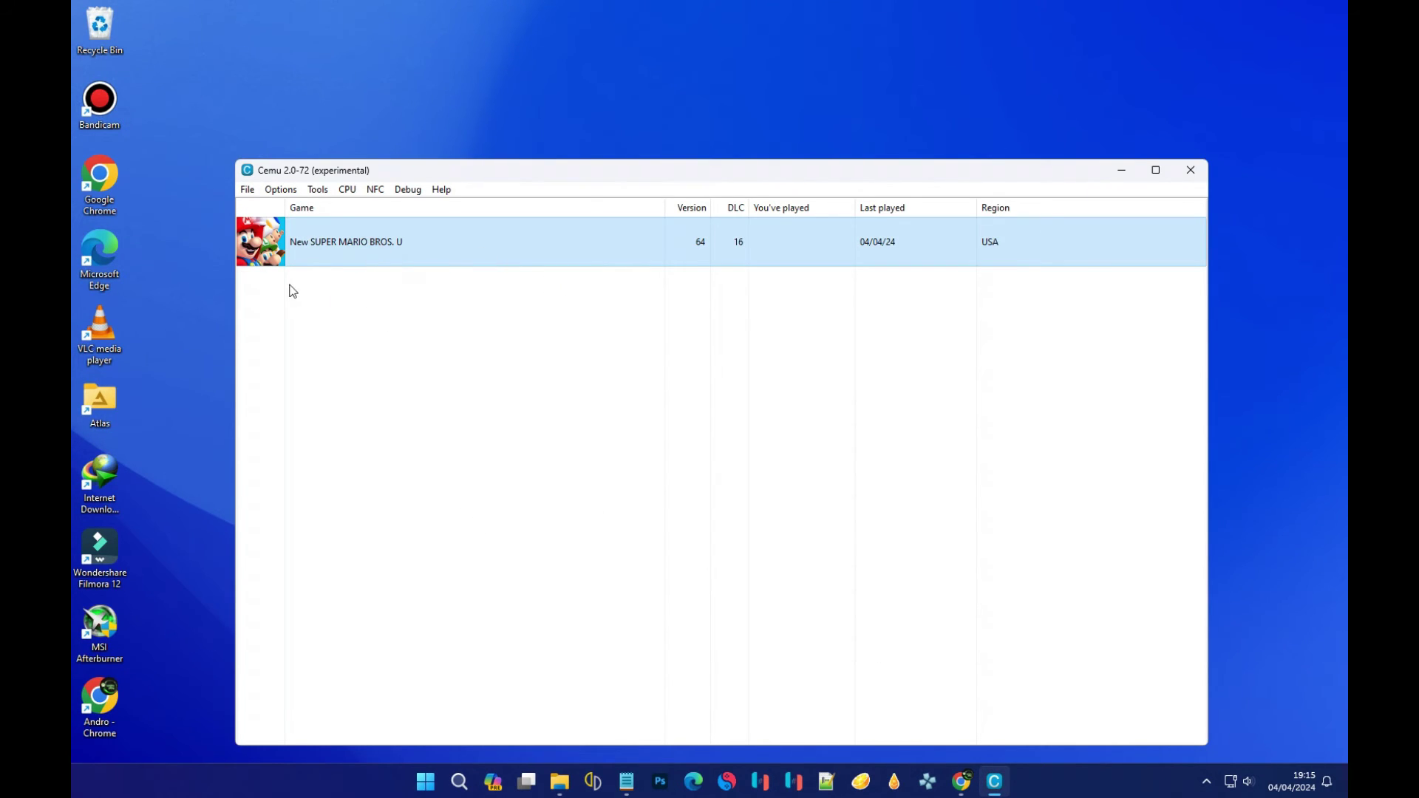
pyautogui.click(283, 190)
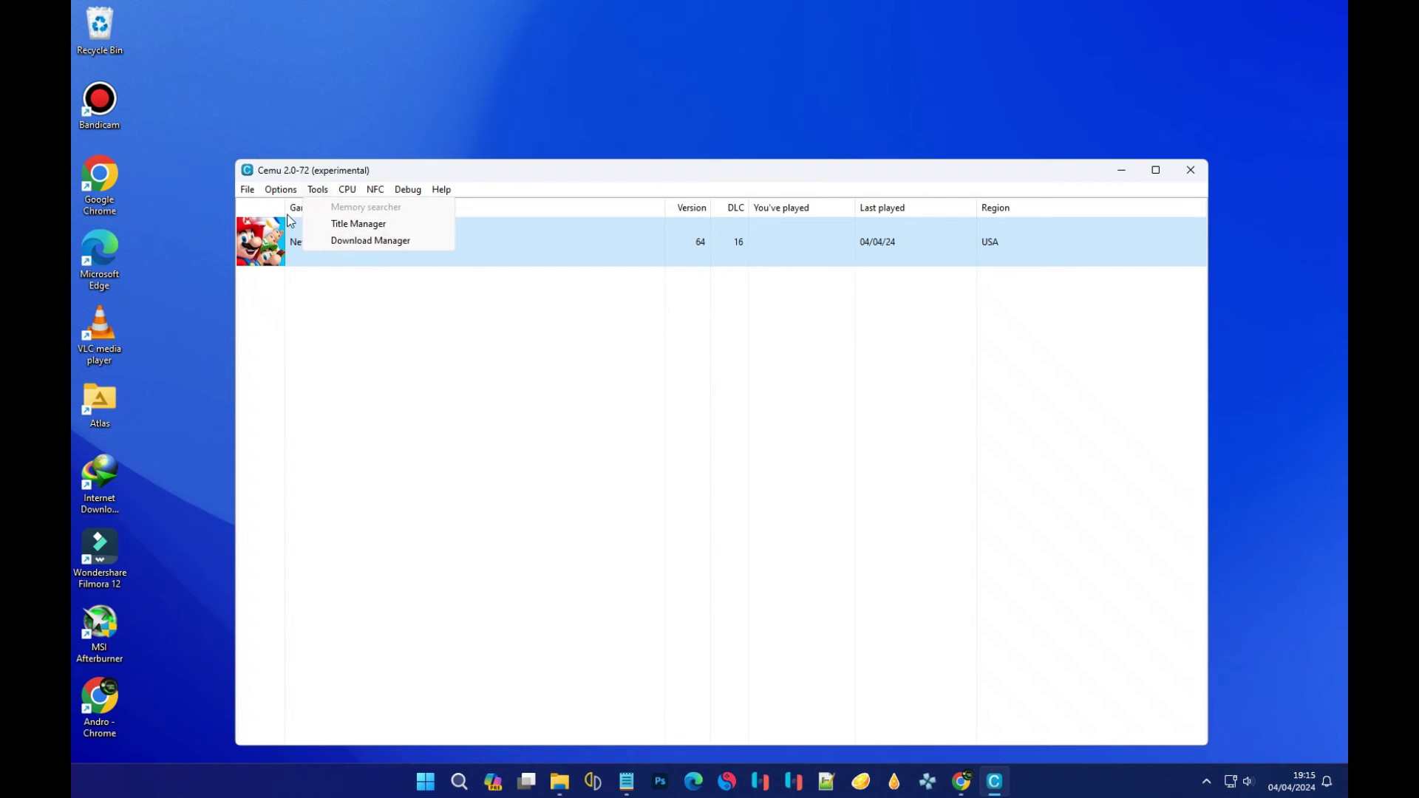
pyautogui.click(283, 190)
pyautogui.click(284, 190)
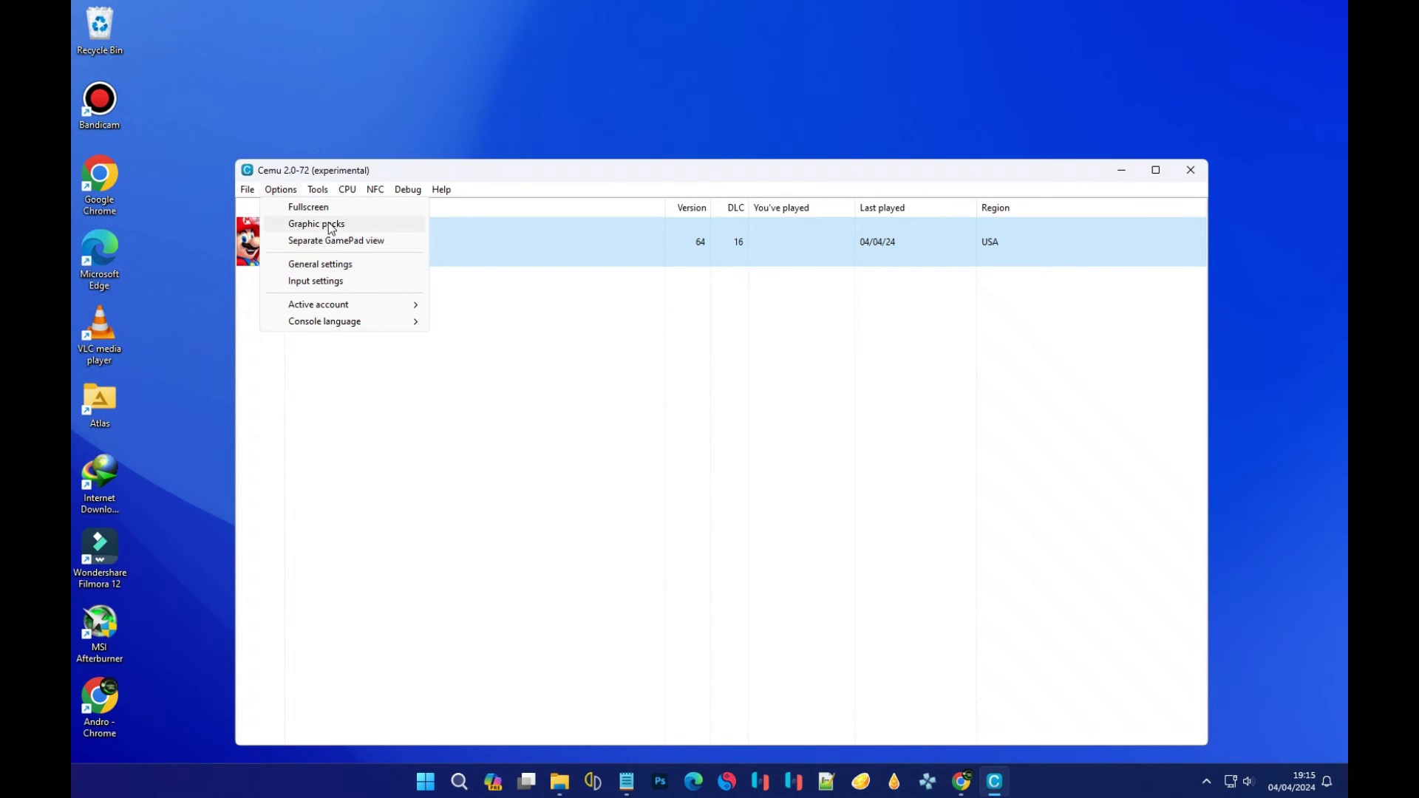
pyautogui.click(325, 223)
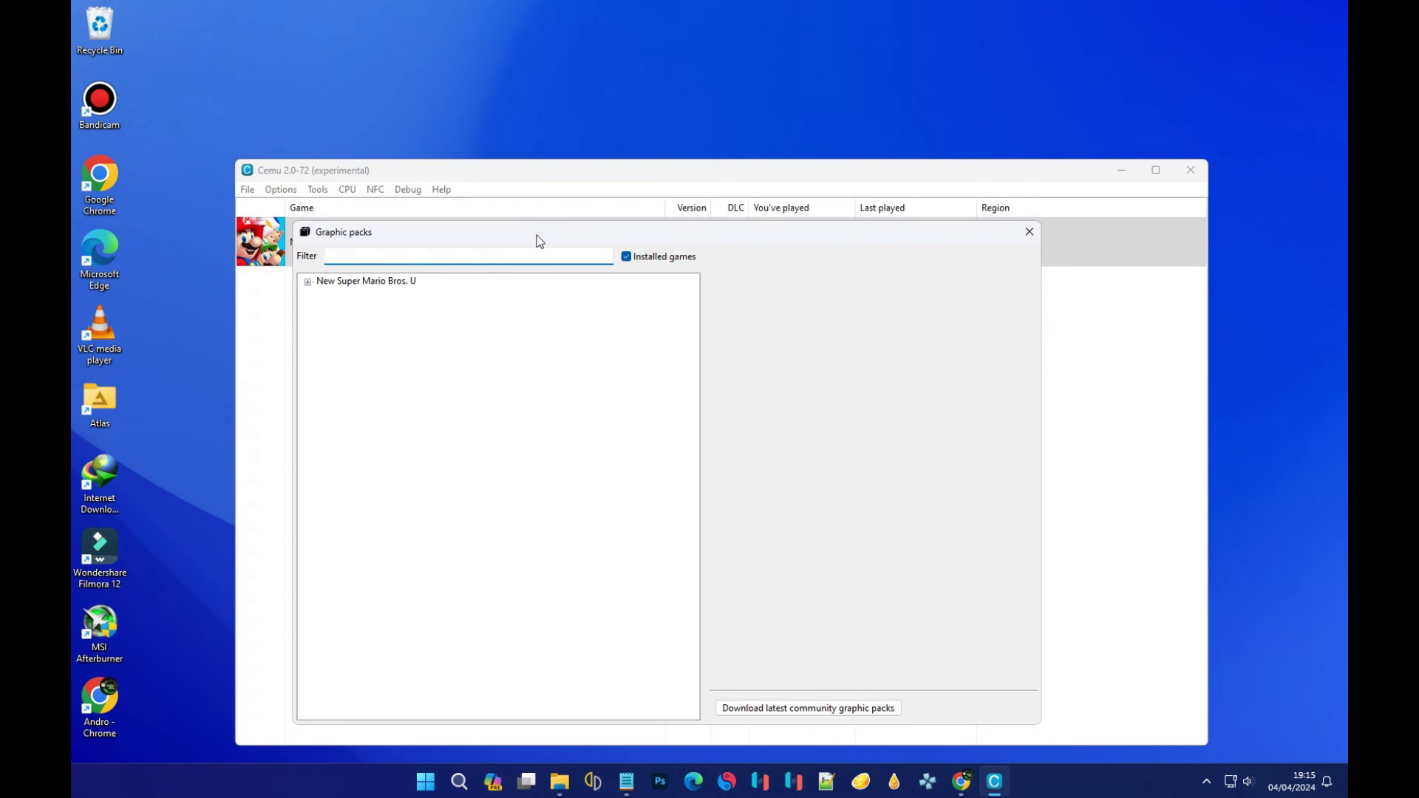
# Enable the Workarounds > Title Screen Crash Fix pack for New Super Mario Bros. U and close the window.
pyautogui.click(357, 284)
pyautogui.doubleClick(357, 285)
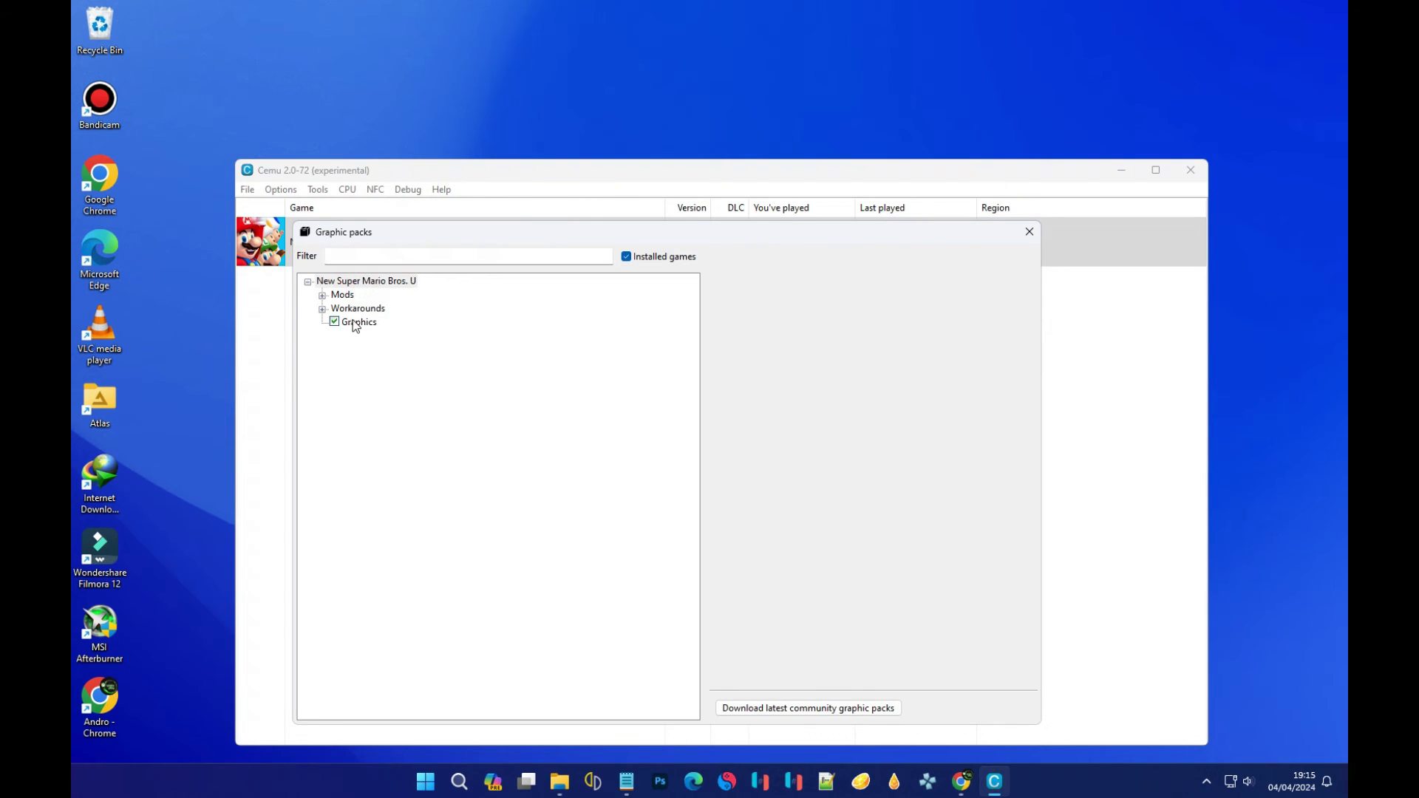
pyautogui.doubleClick(341, 297)
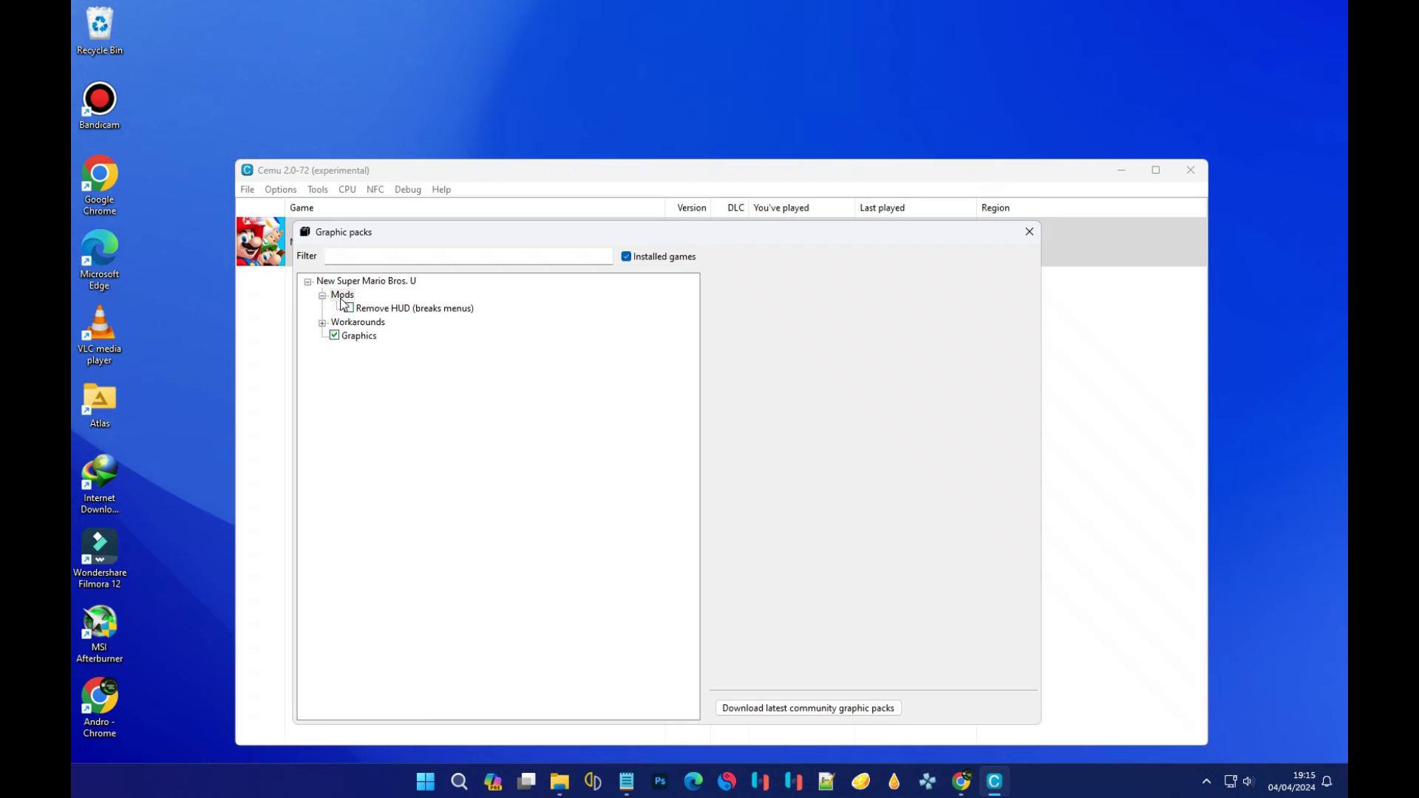
pyautogui.doubleClick(340, 296)
pyautogui.doubleClick(344, 309)
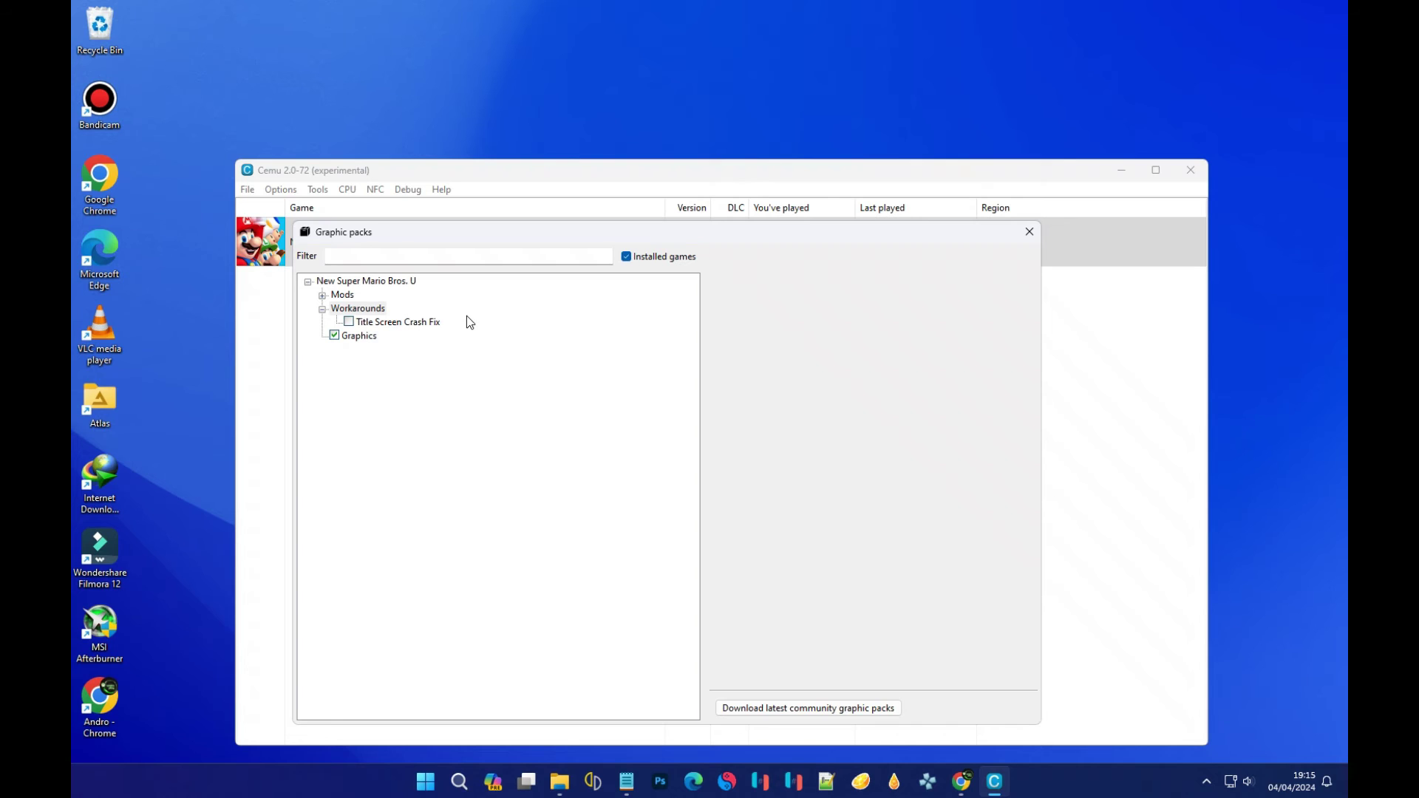
pyautogui.click(350, 323)
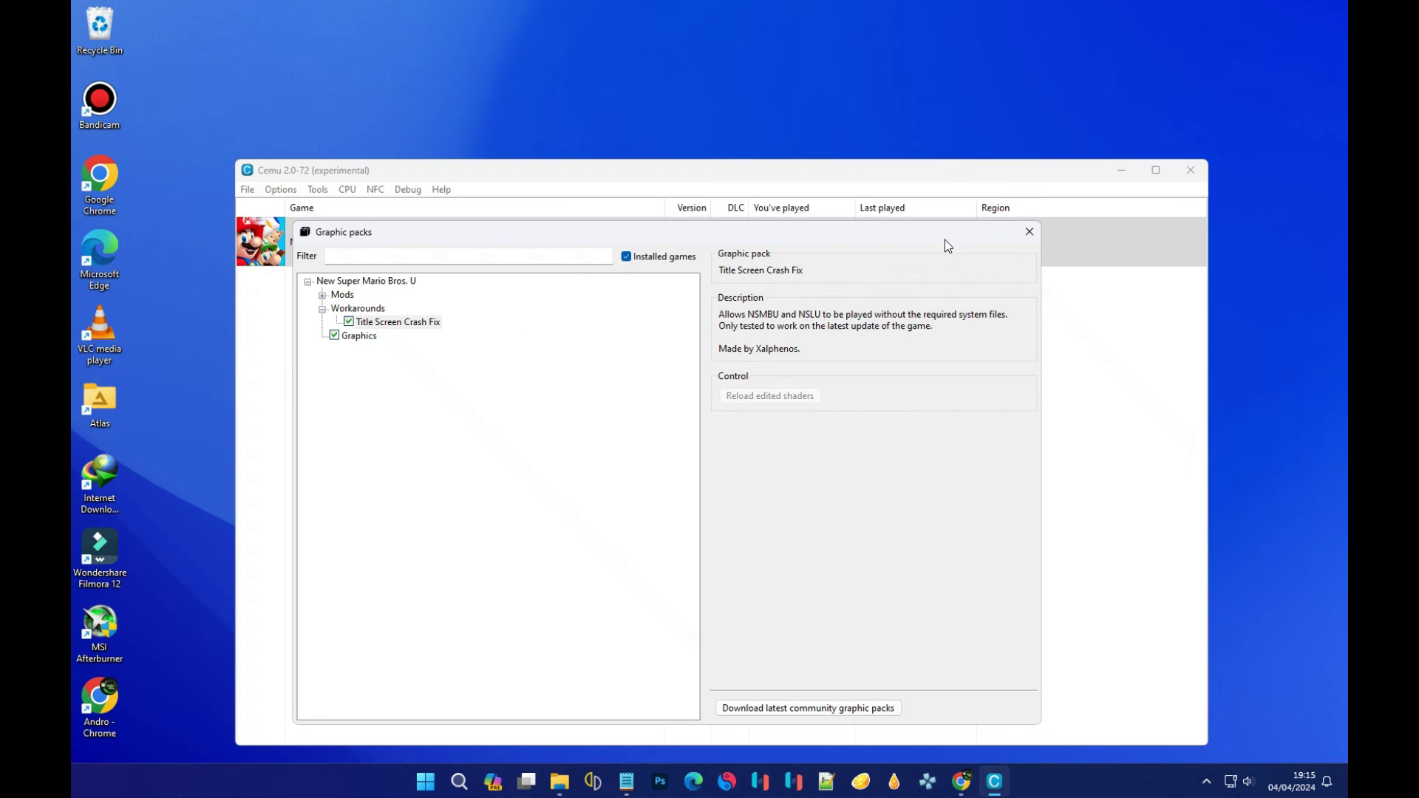
pyautogui.click(1029, 232)
# Launch New Super Mario Bros. U, get past the title screen and New Super Luigi U notice, then stop the game.
pyautogui.doubleClick(427, 252)
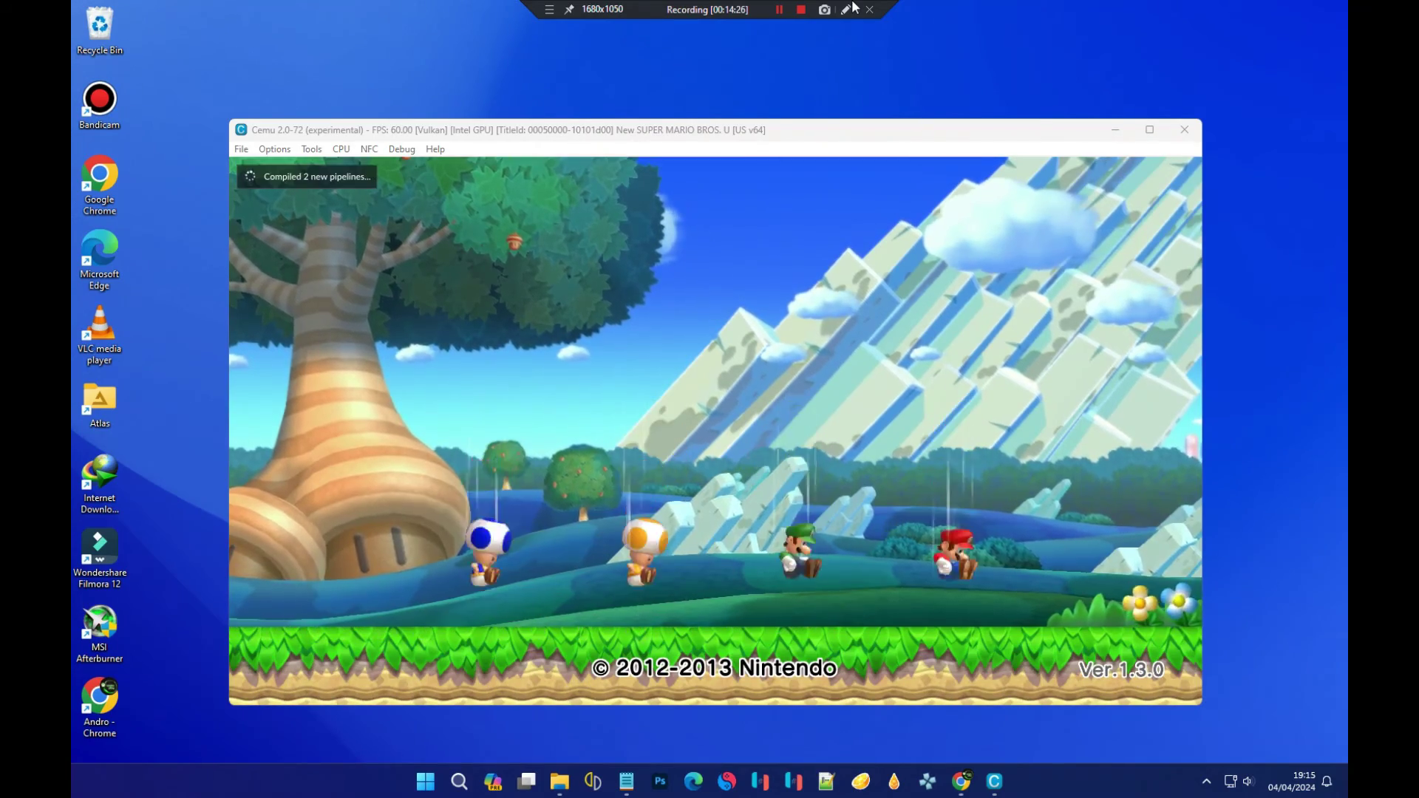
pyautogui.press('Return')
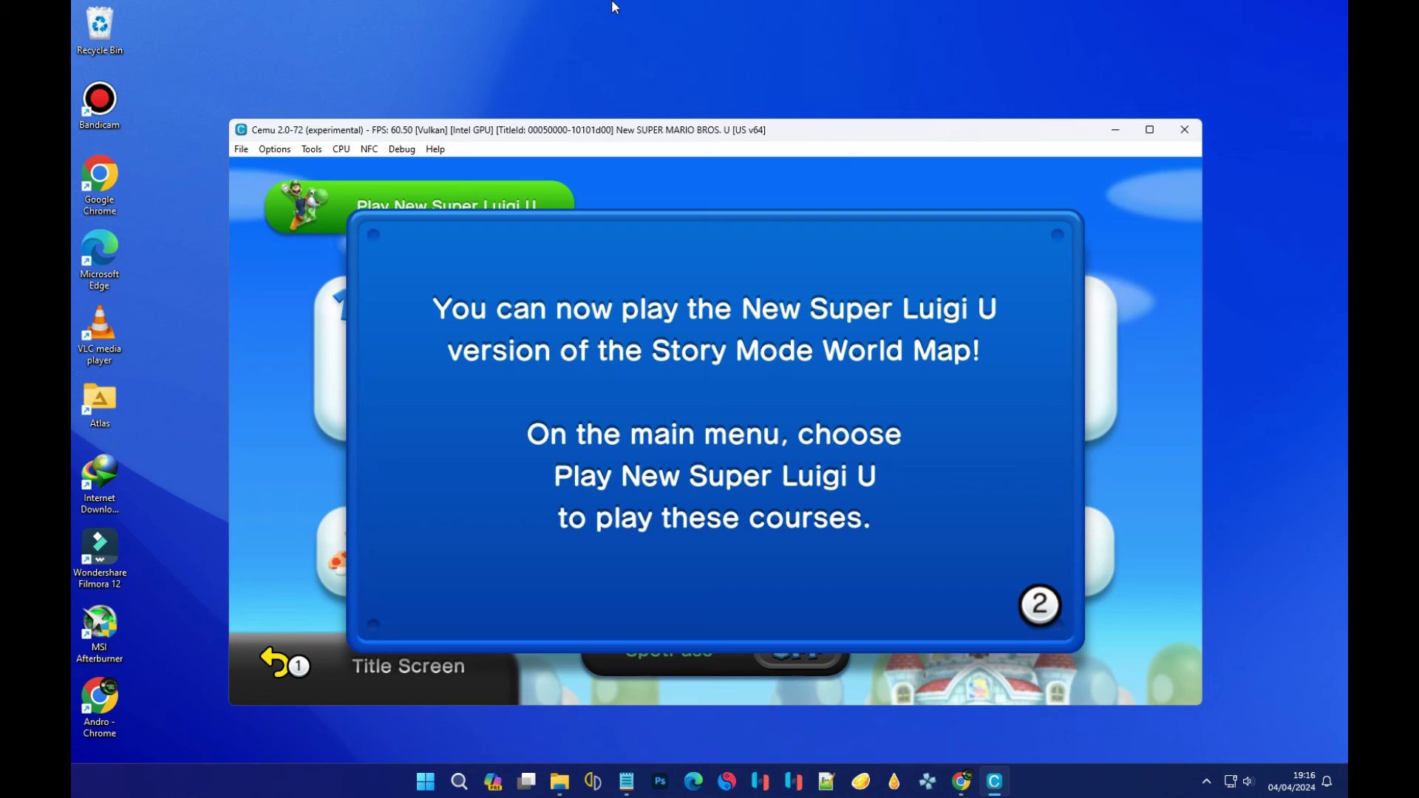
pyautogui.click(275, 149)
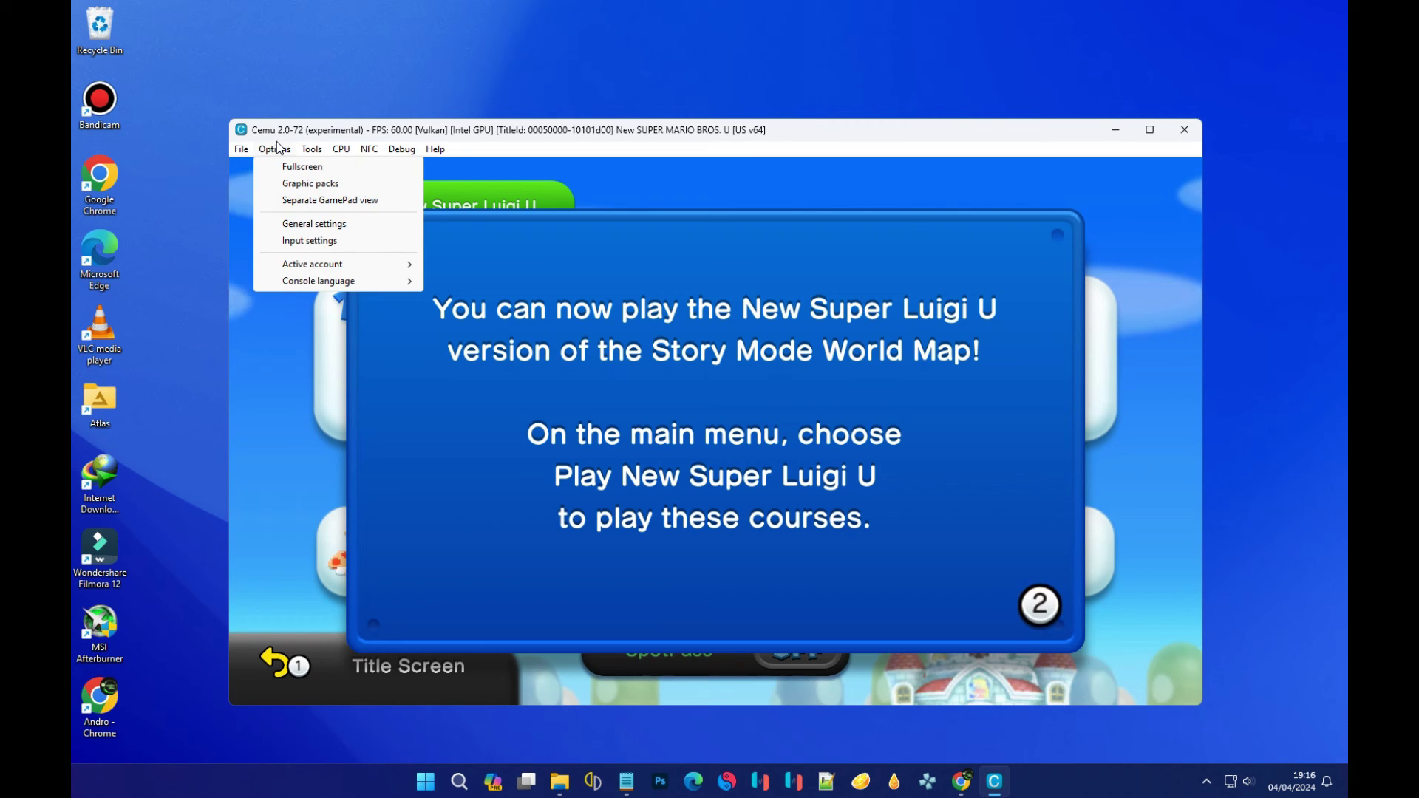
pyautogui.click(1107, 412)
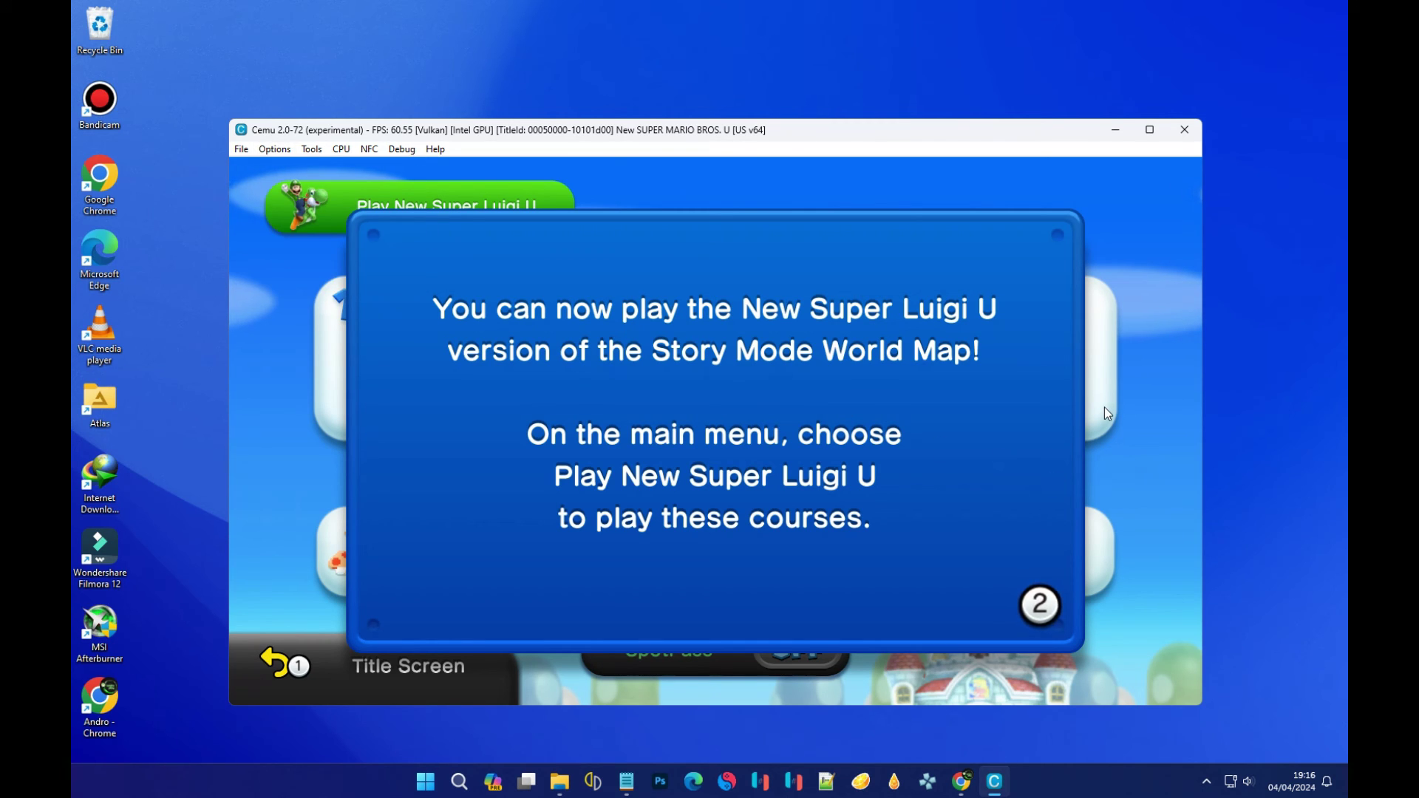
pyautogui.press('Return')
pyautogui.press('Return')
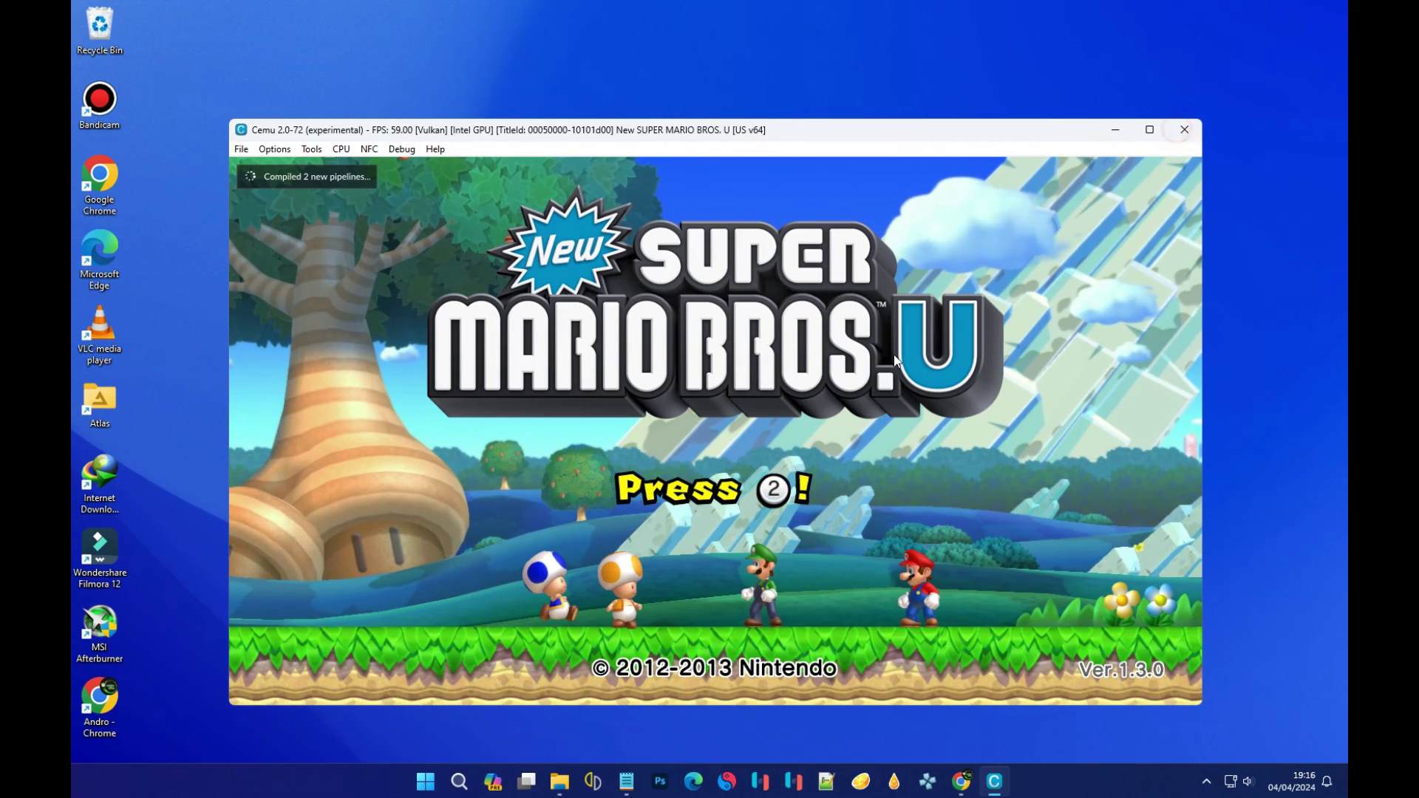
pyautogui.click(1186, 133)
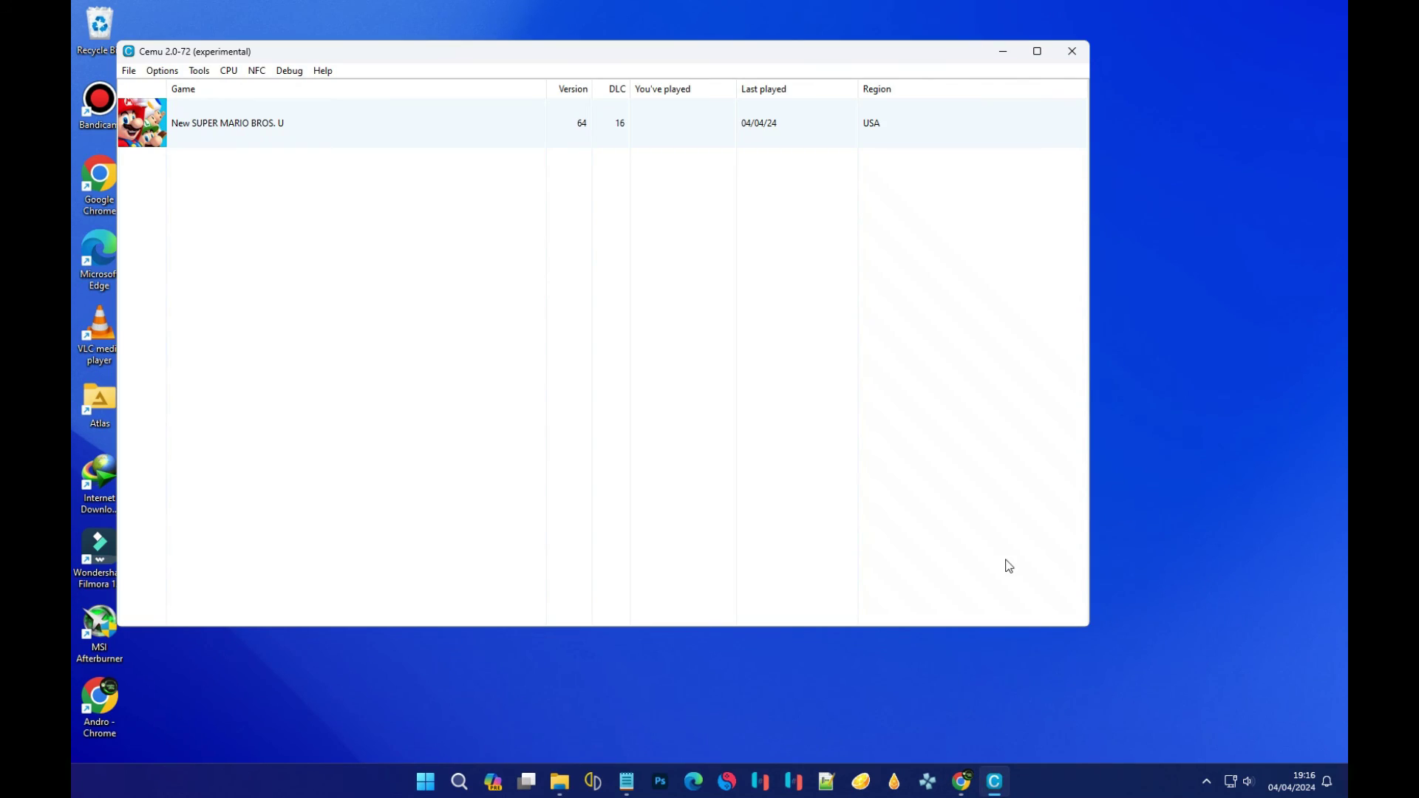
pyautogui.click(206, 77)
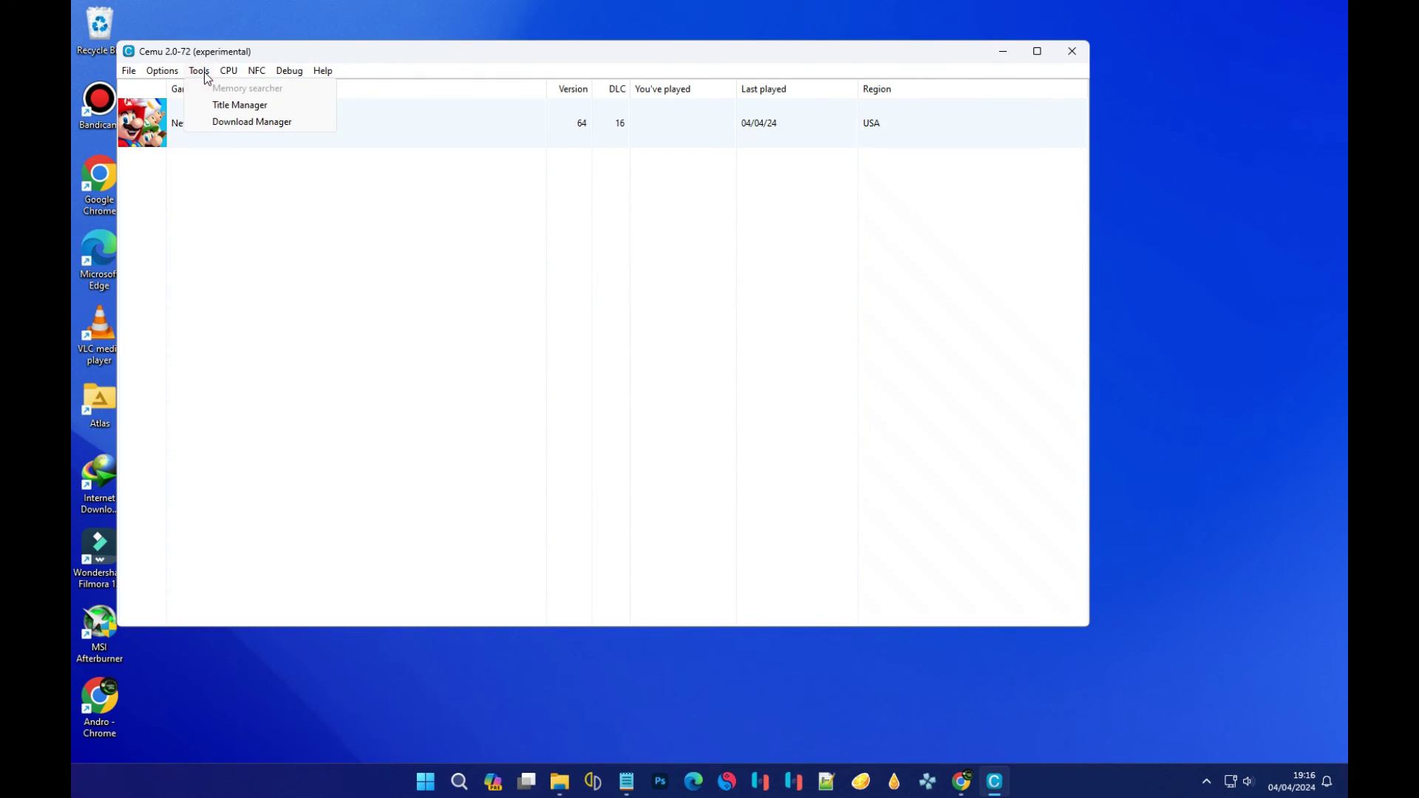
pyautogui.moveTo(152, 74)
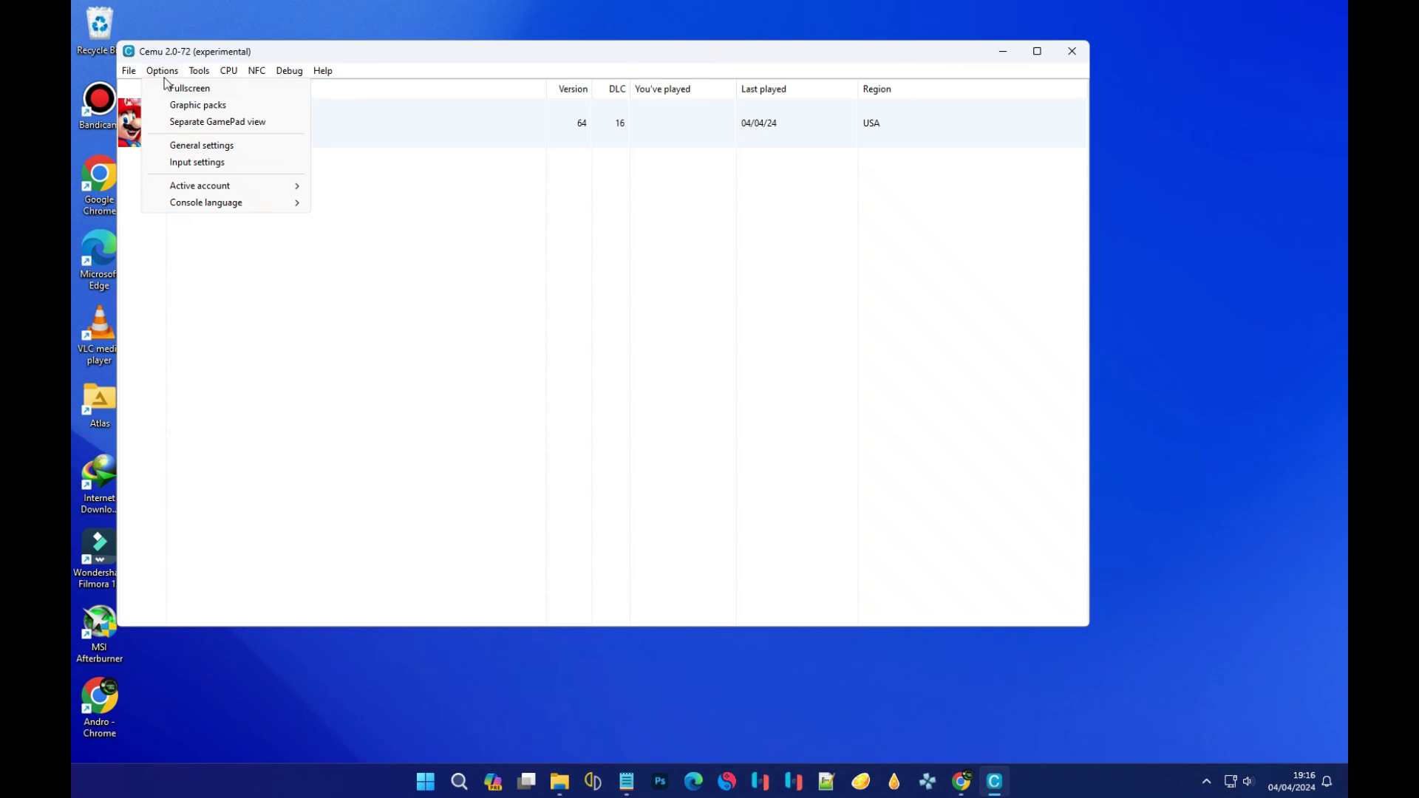
pyautogui.click(216, 164)
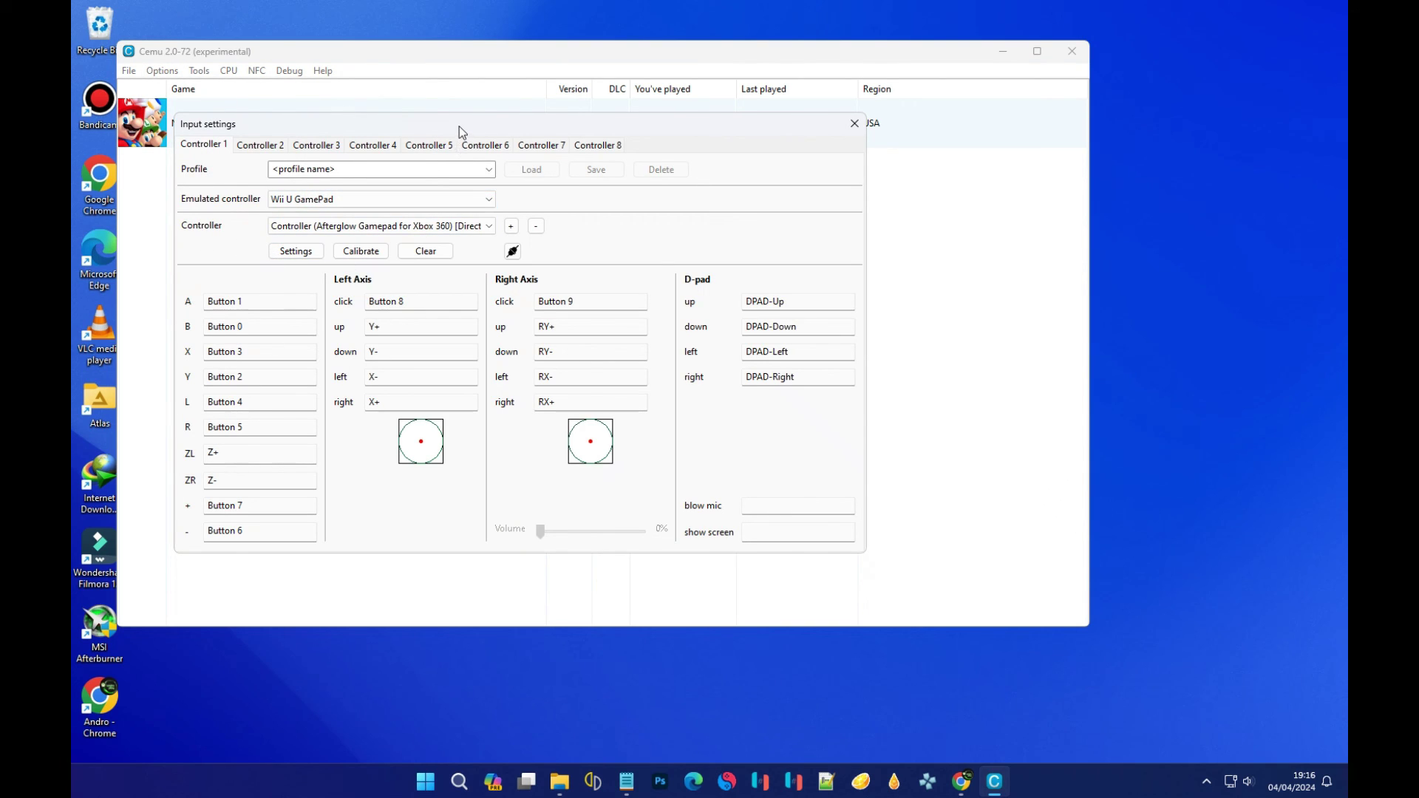
pyautogui.click(854, 123)
pyautogui.click(201, 71)
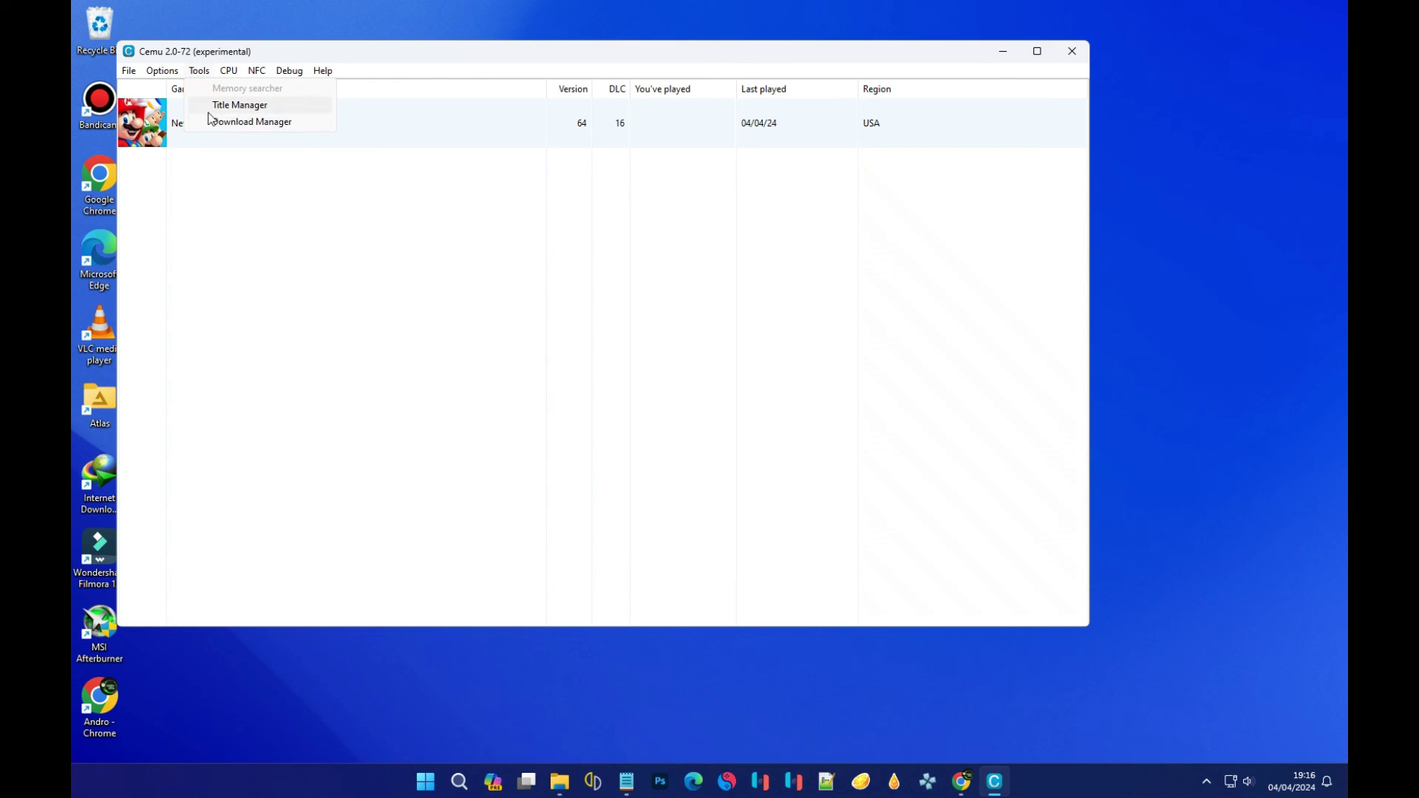
pyautogui.click(153, 72)
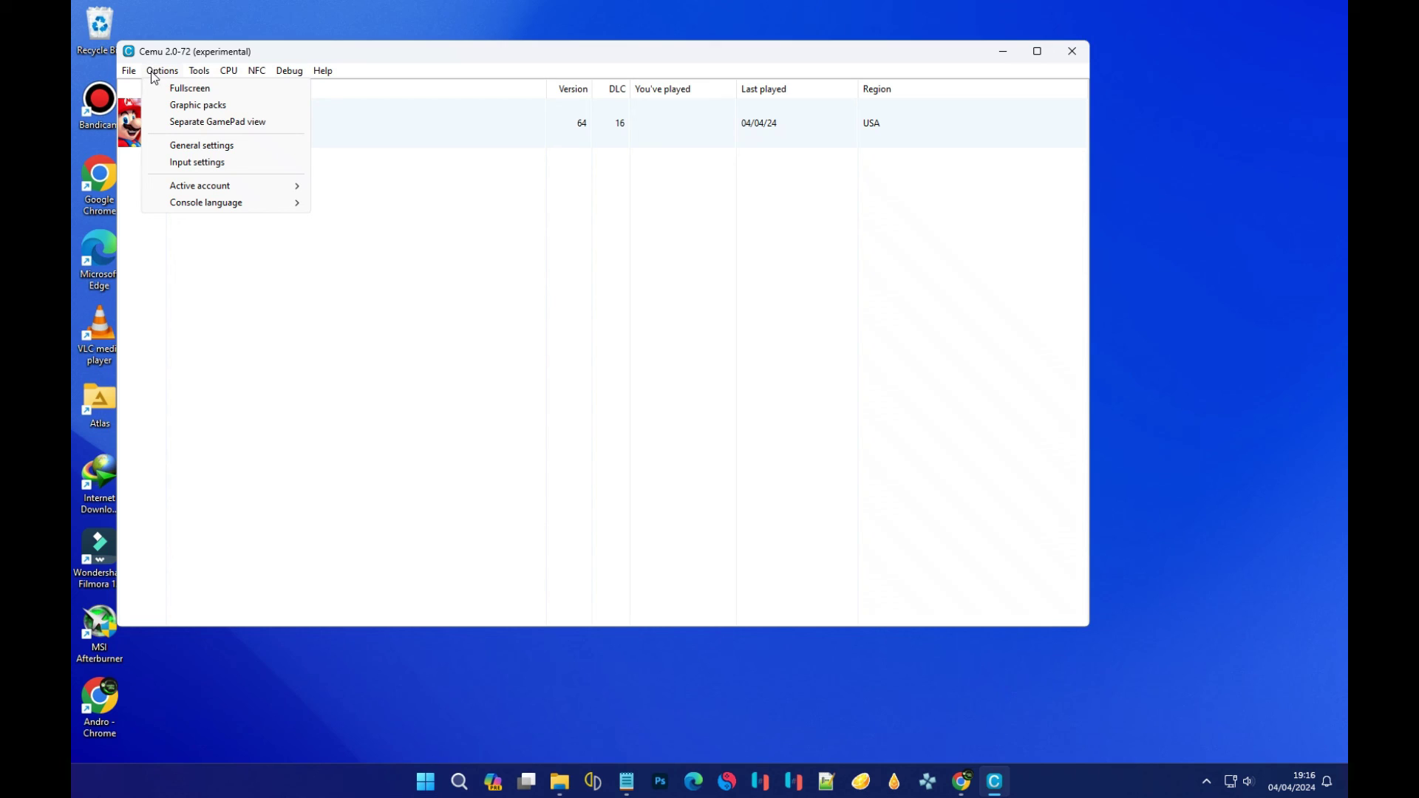
pyautogui.click(154, 74)
pyautogui.click(161, 71)
pyautogui.click(199, 163)
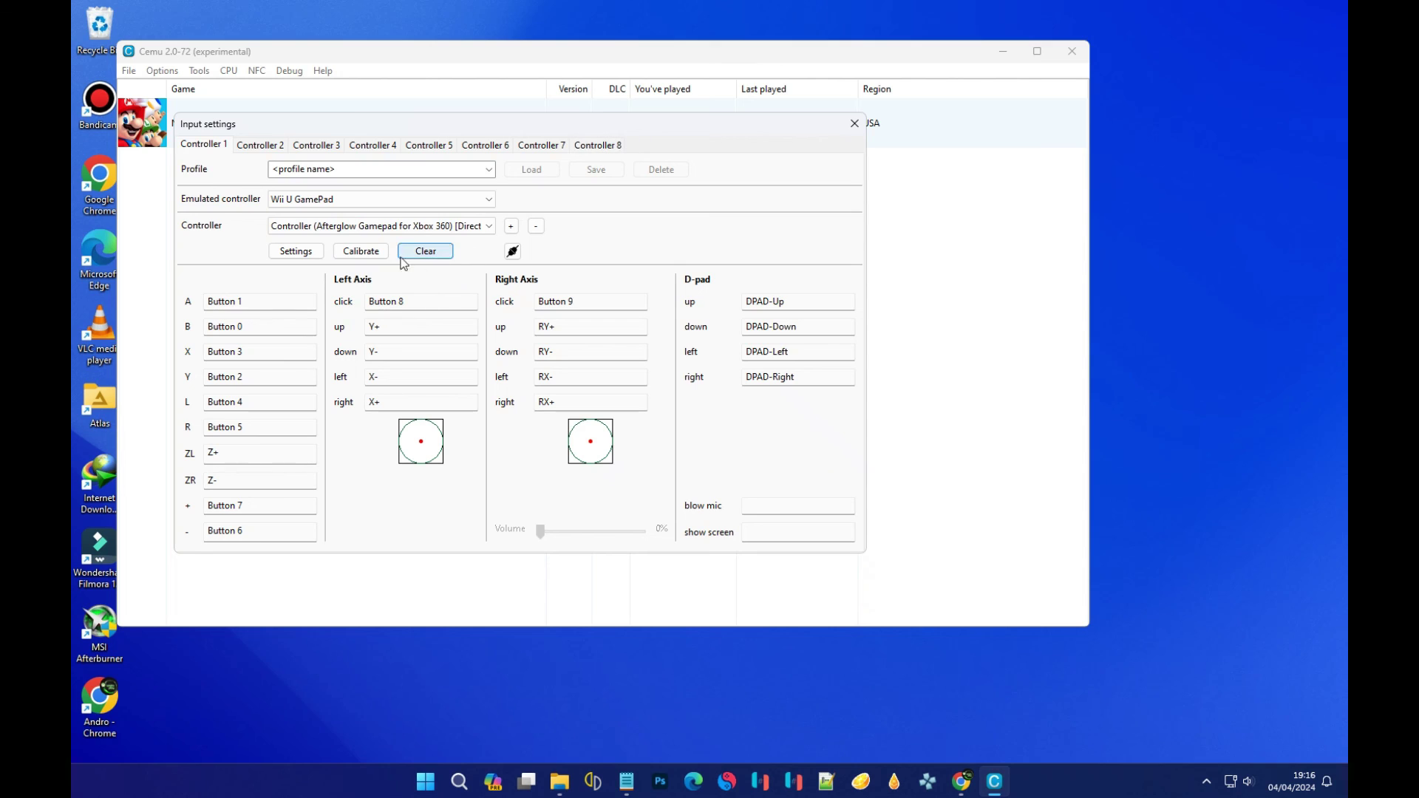
pyautogui.moveTo(295, 122); pyautogui.dragTo(410, 111)
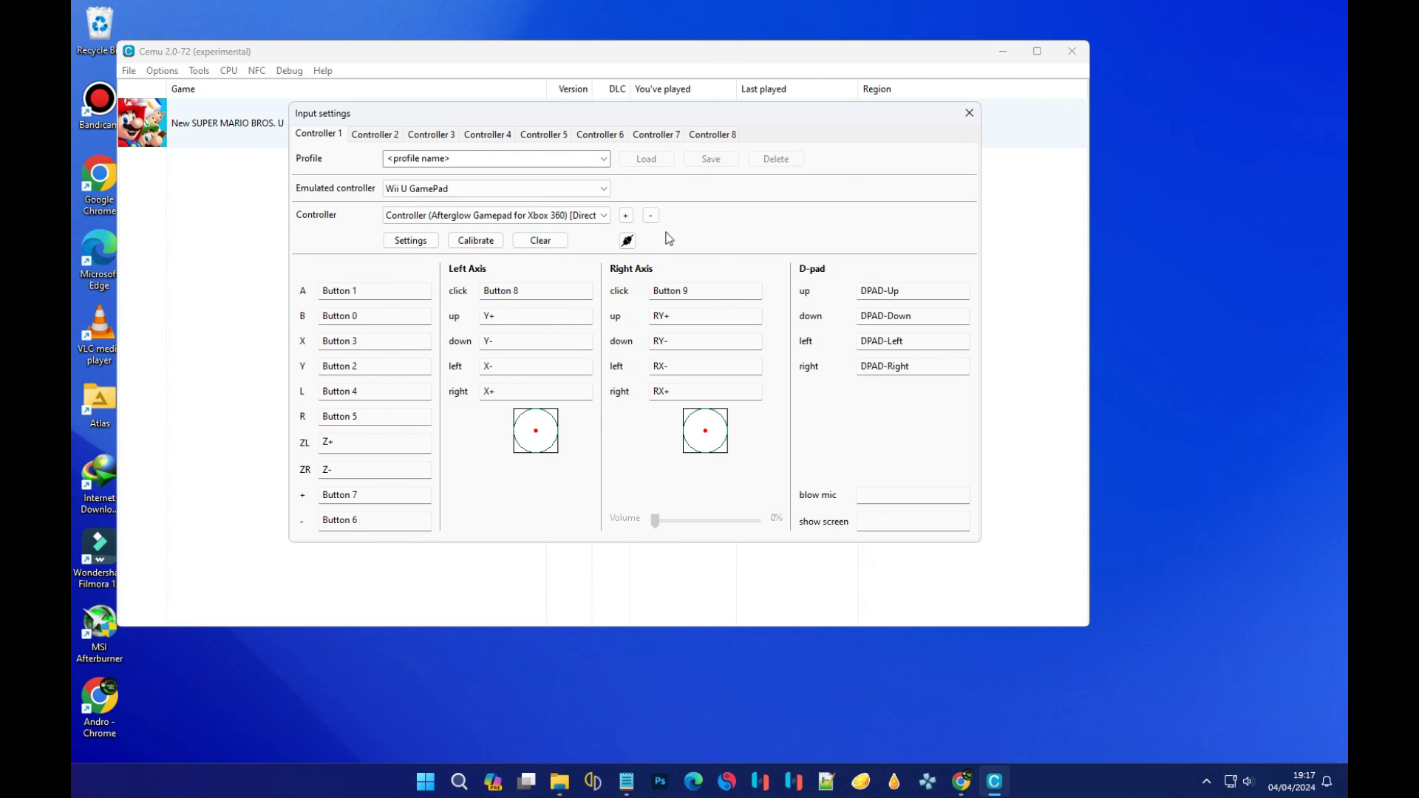
pyautogui.click(971, 114)
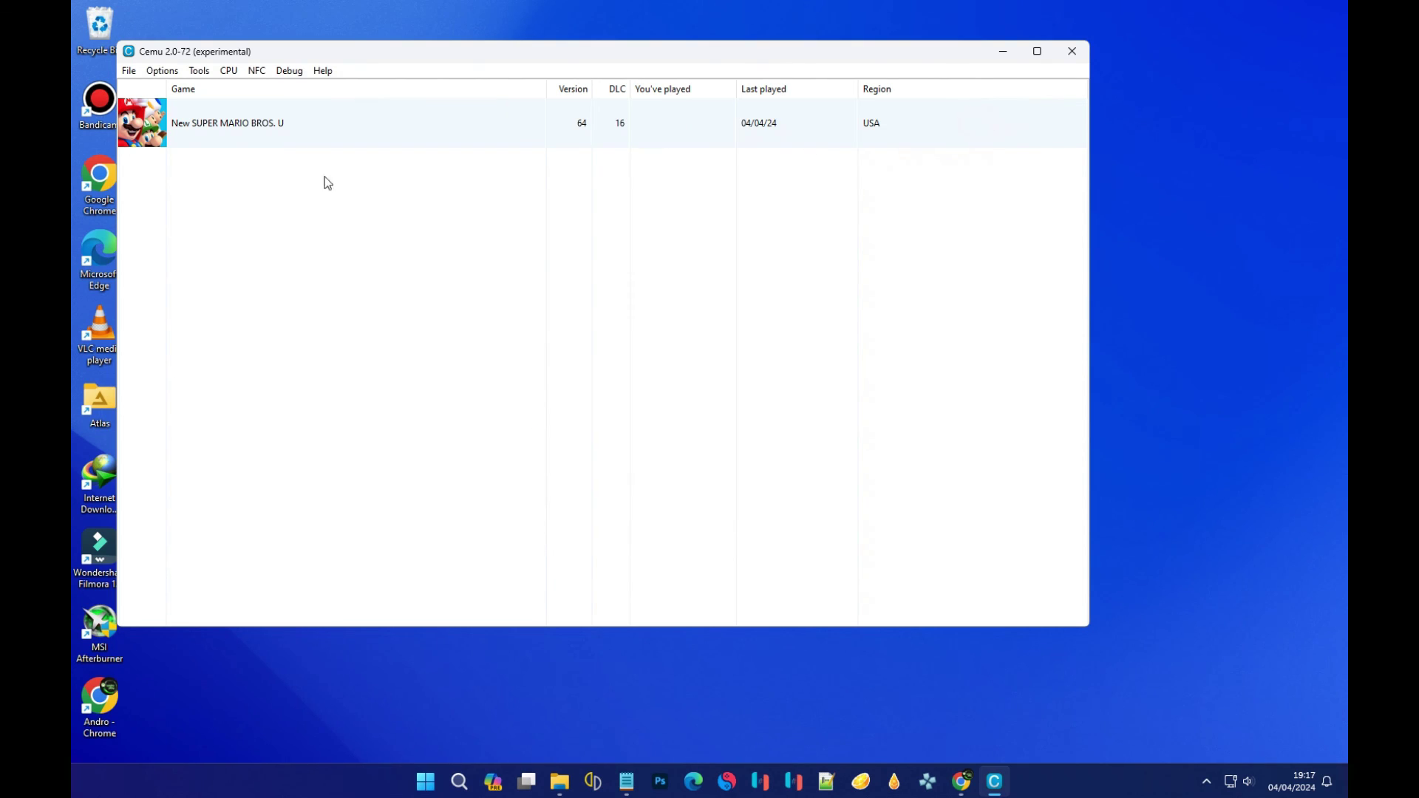
pyautogui.click(161, 71)
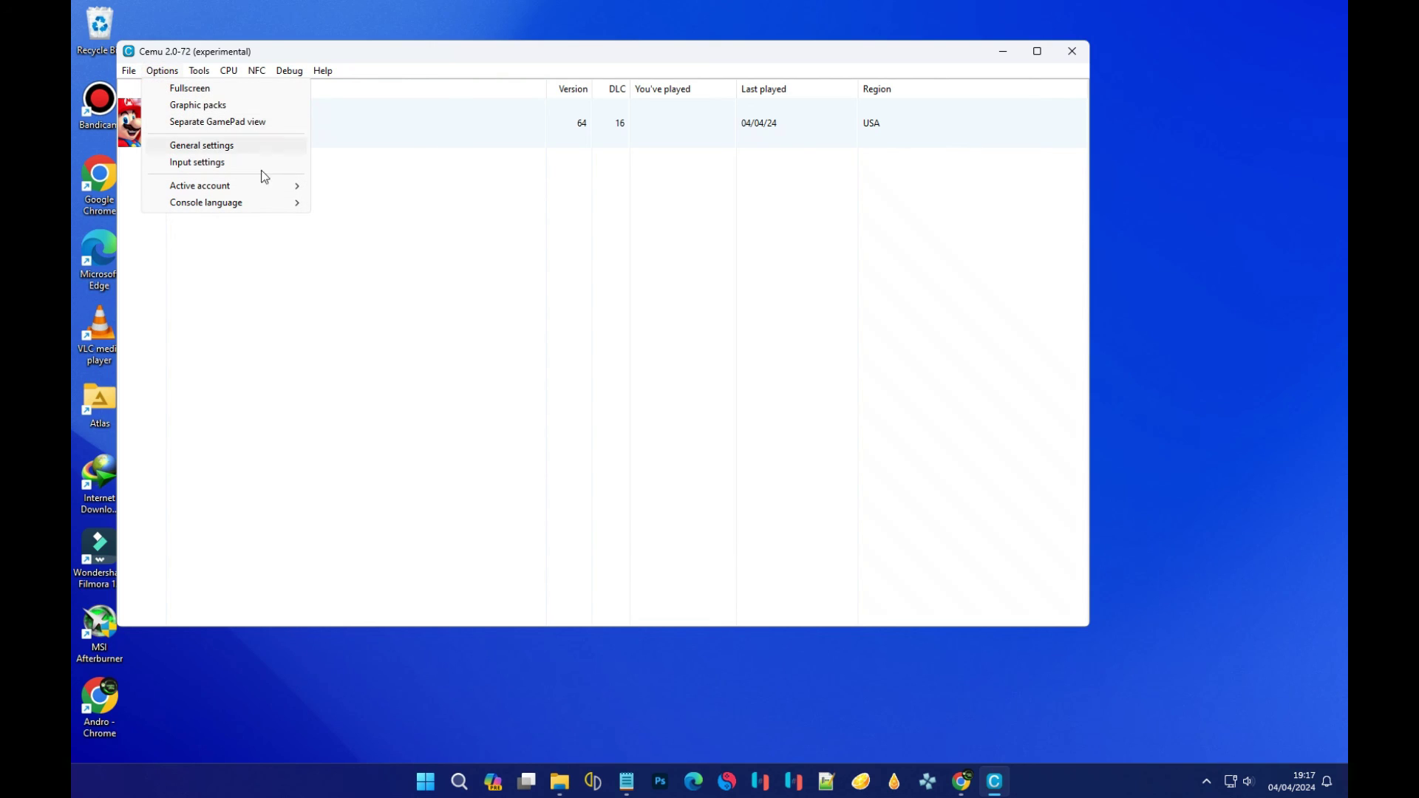
pyautogui.moveTo(249, 209)
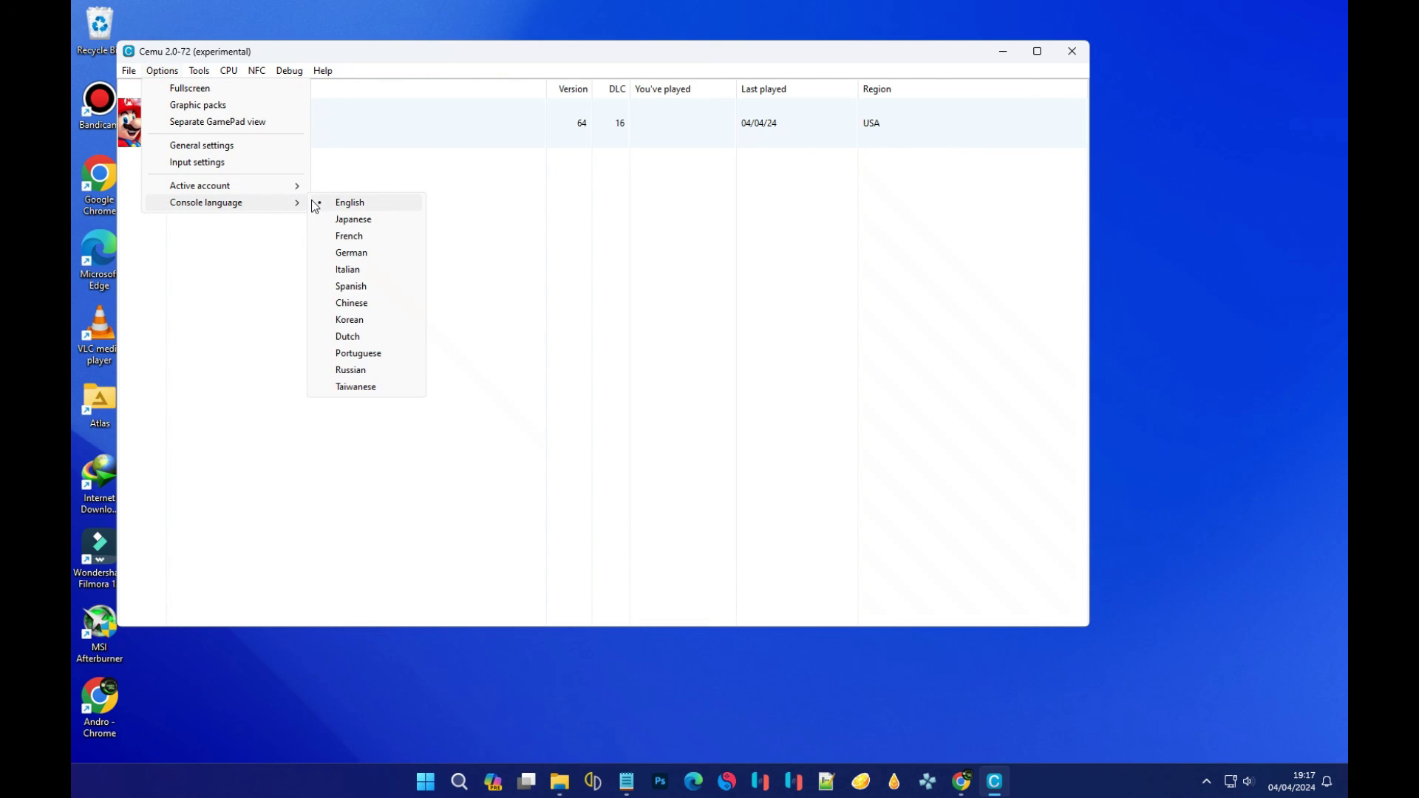
pyautogui.click(243, 212)
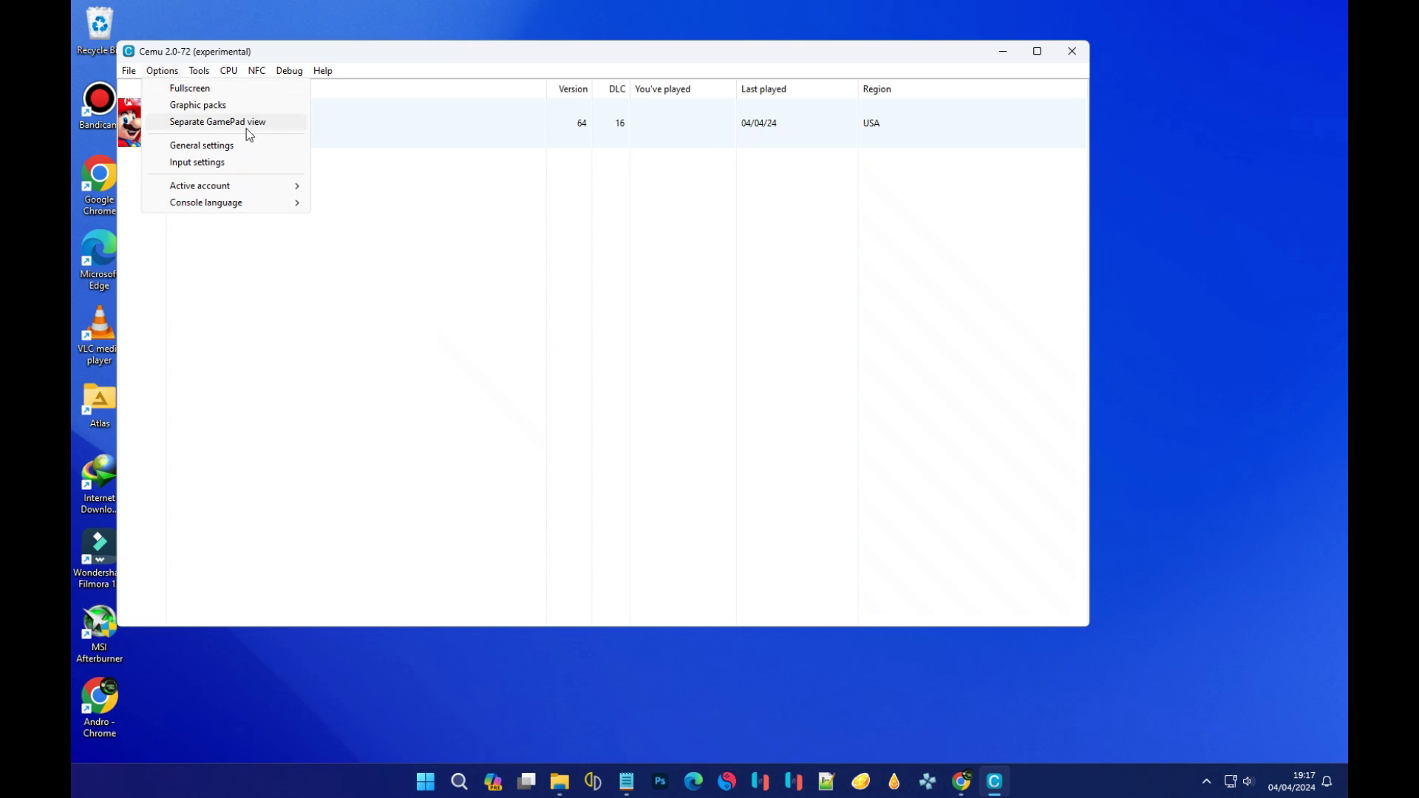
pyautogui.click(219, 68)
pyautogui.click(226, 71)
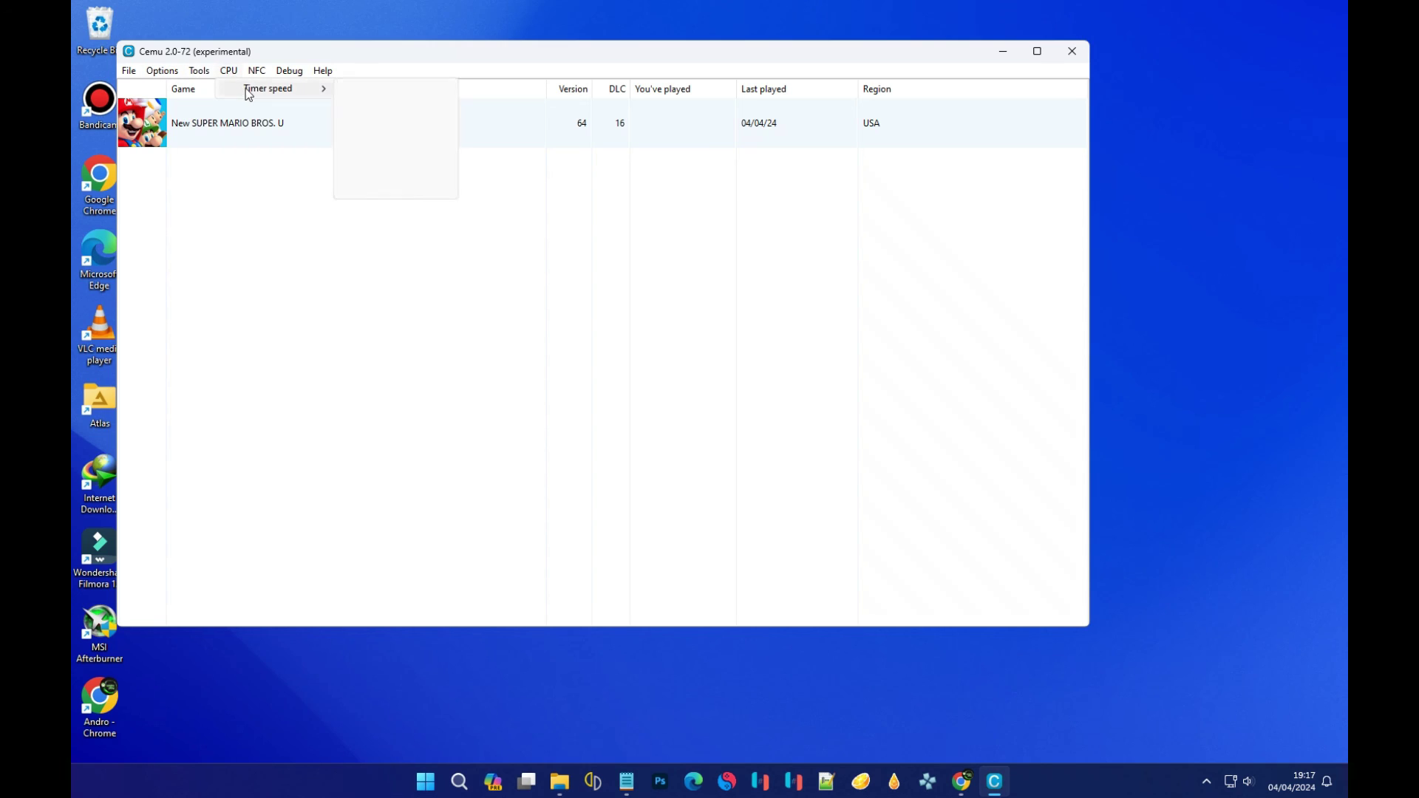
pyautogui.click(474, 60)
pyautogui.moveTo(473, 61); pyautogui.dragTo(635, 79)
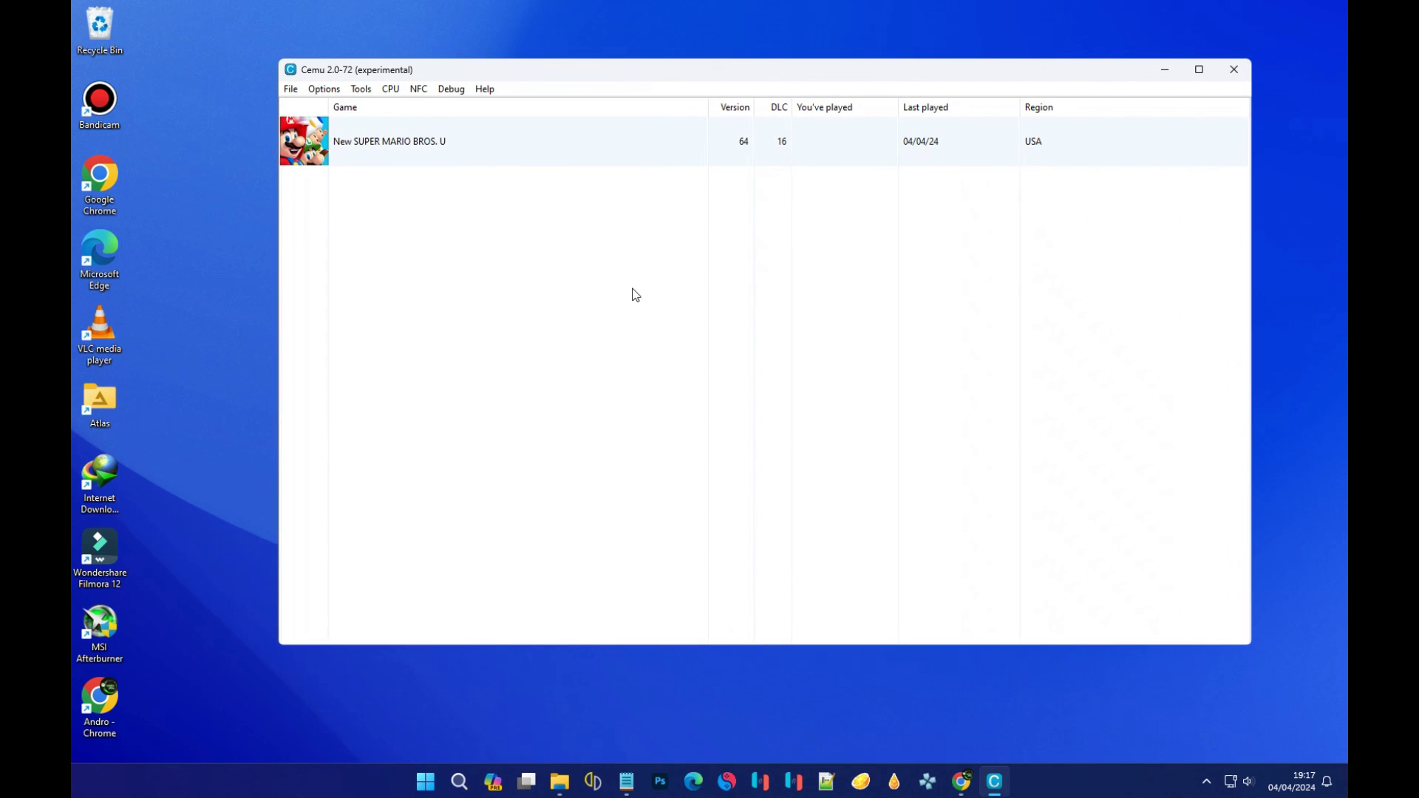